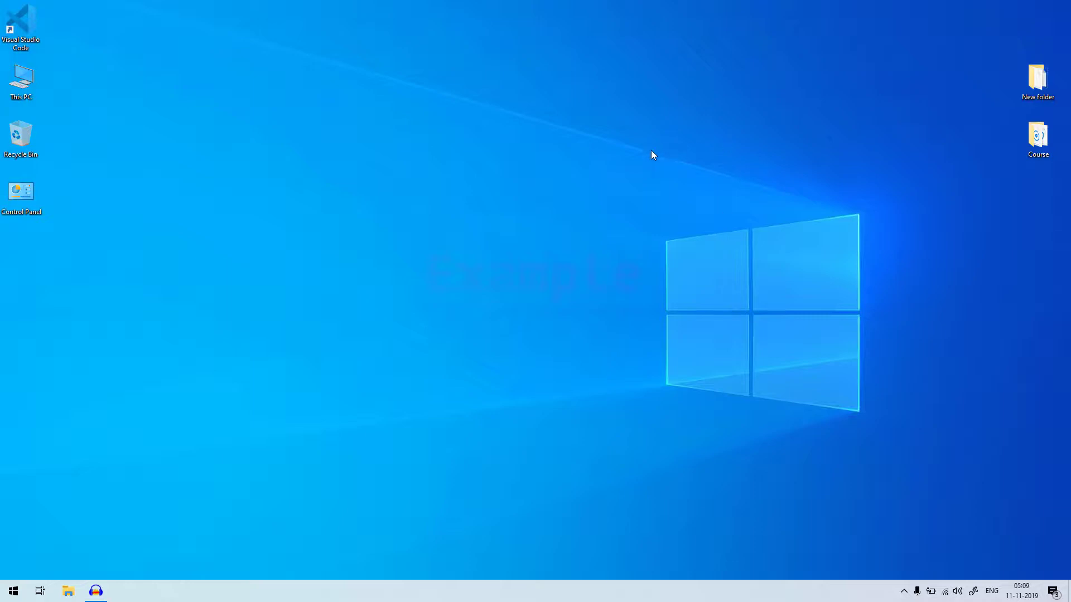
Step: Launch Google Chrome by searching 'chrome' from the Start menu
left_click(13, 591)
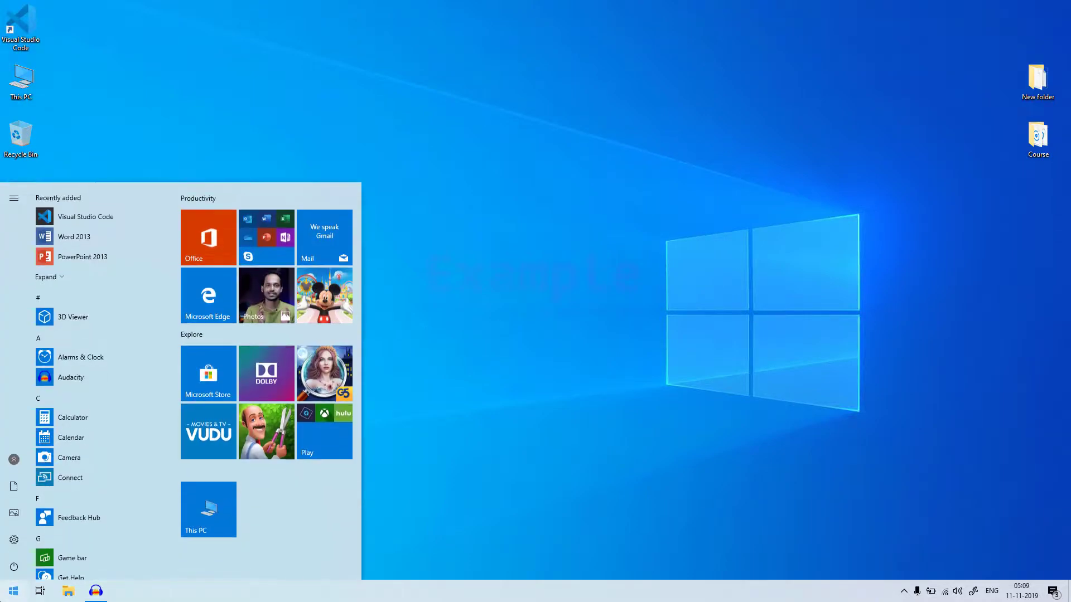
type("chrom")
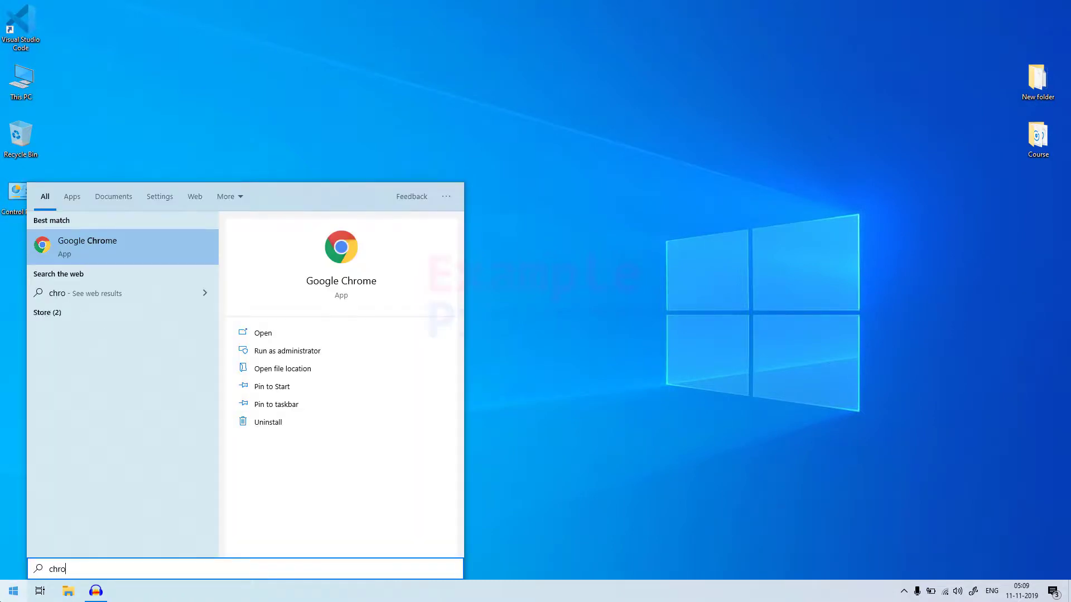
type("e")
key("Return")
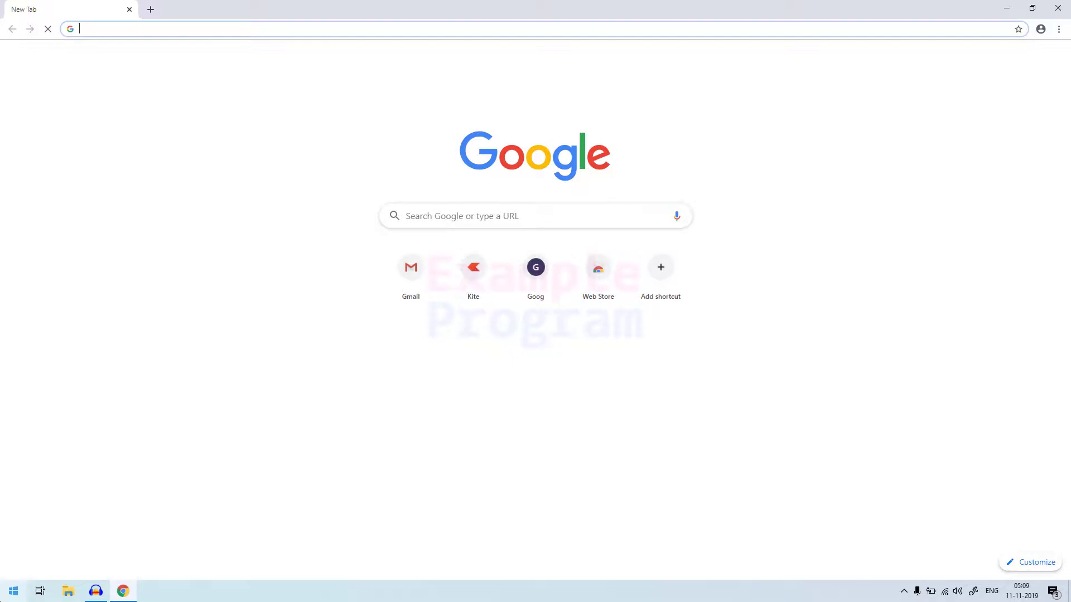
Step: Load google.com and search Google for 'mingw'
type("googl")
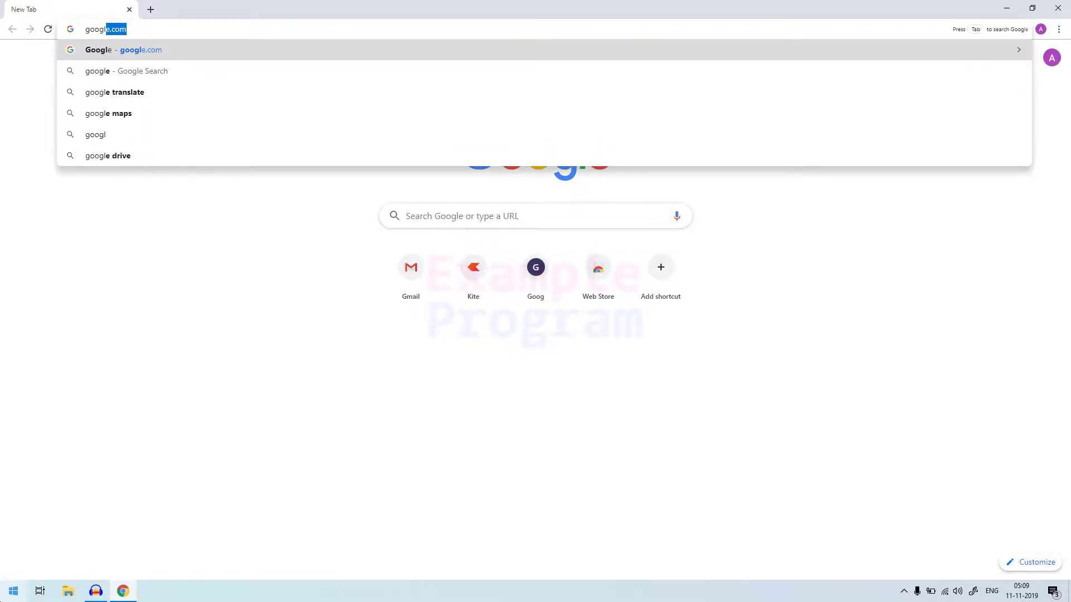
key("Return")
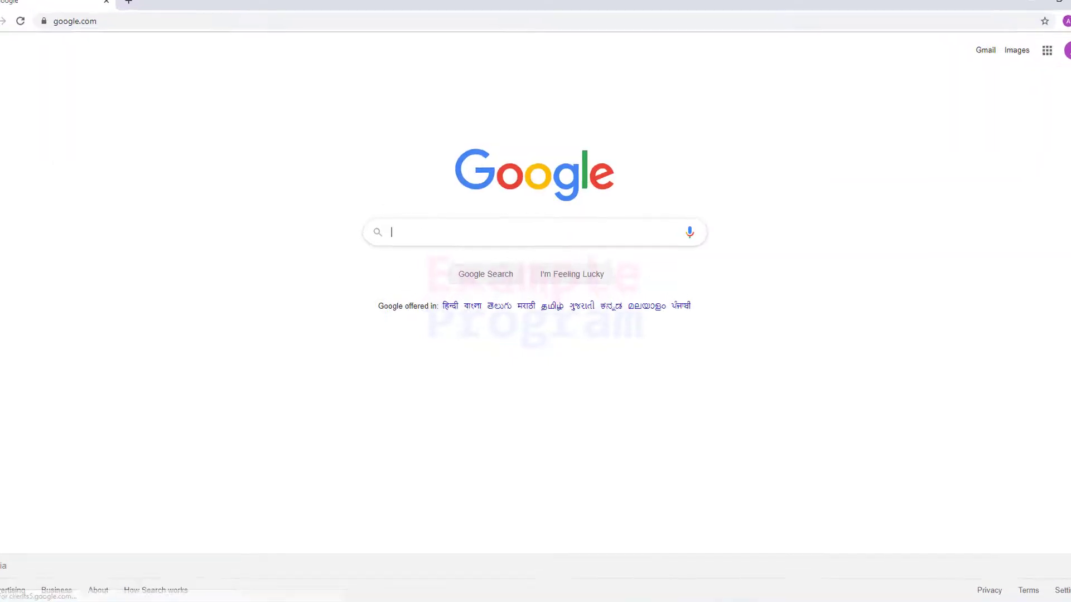
type("mingw")
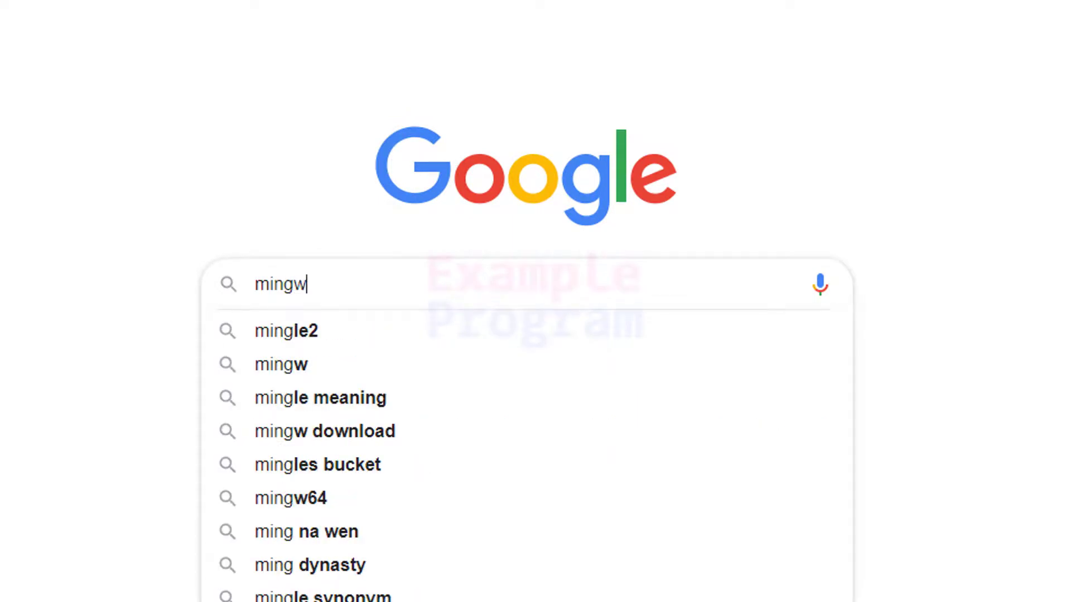
key("Return")
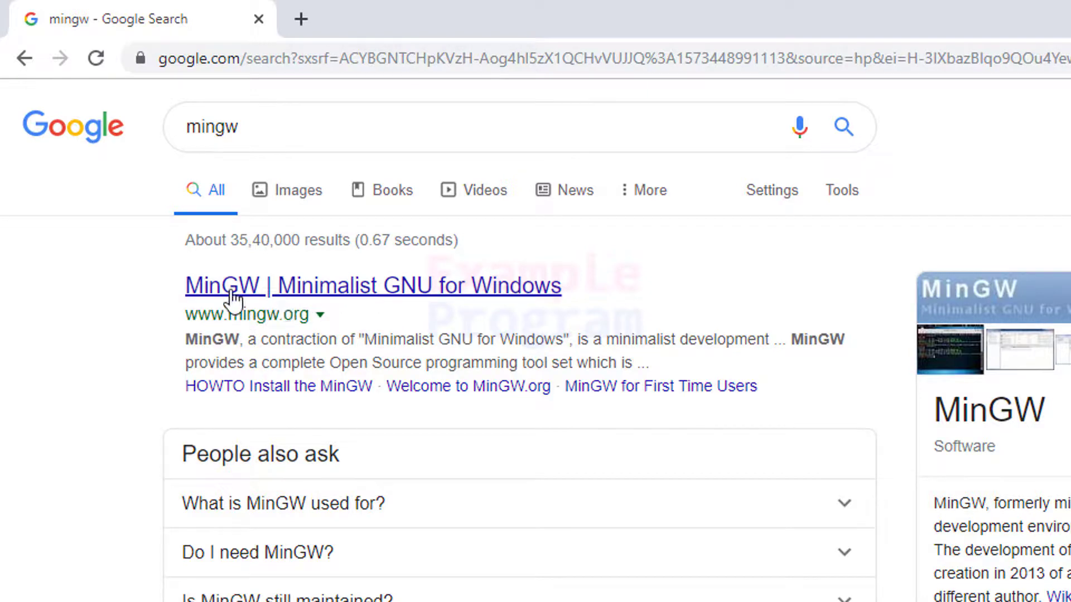
Step: From the mingw.org result, go to the Downloads list and download mingw-get-setup.exe
left_click(390, 296)
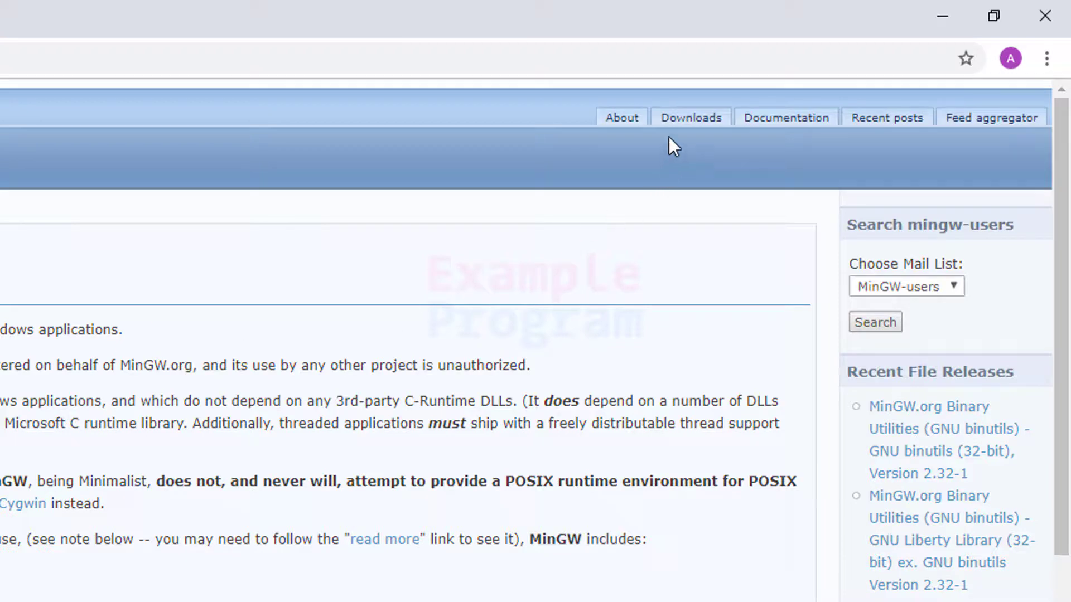
left_click(707, 129)
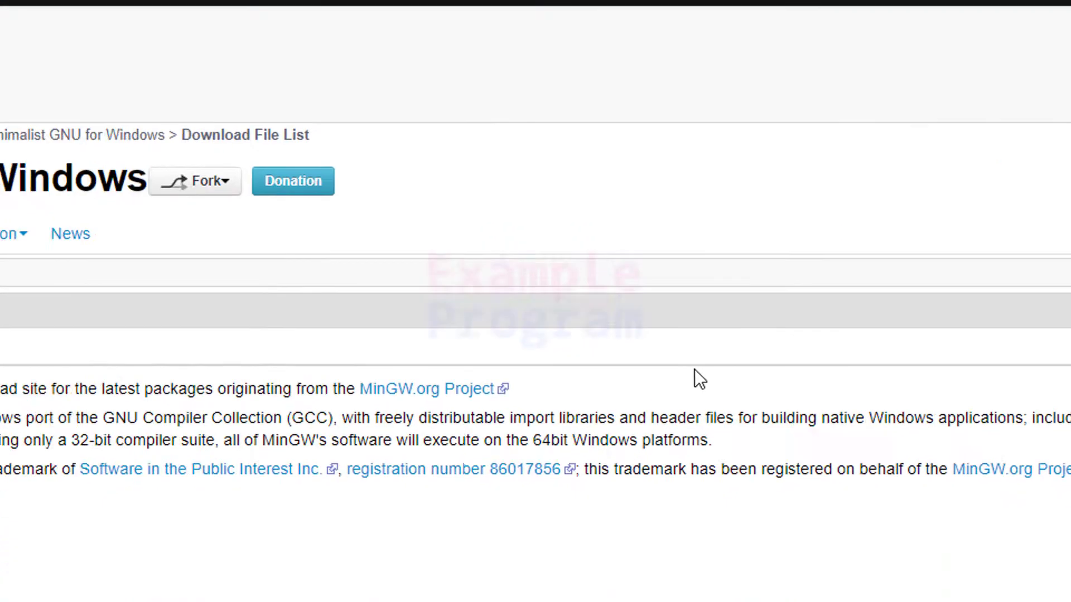
scroll(535, 301, "down", 10)
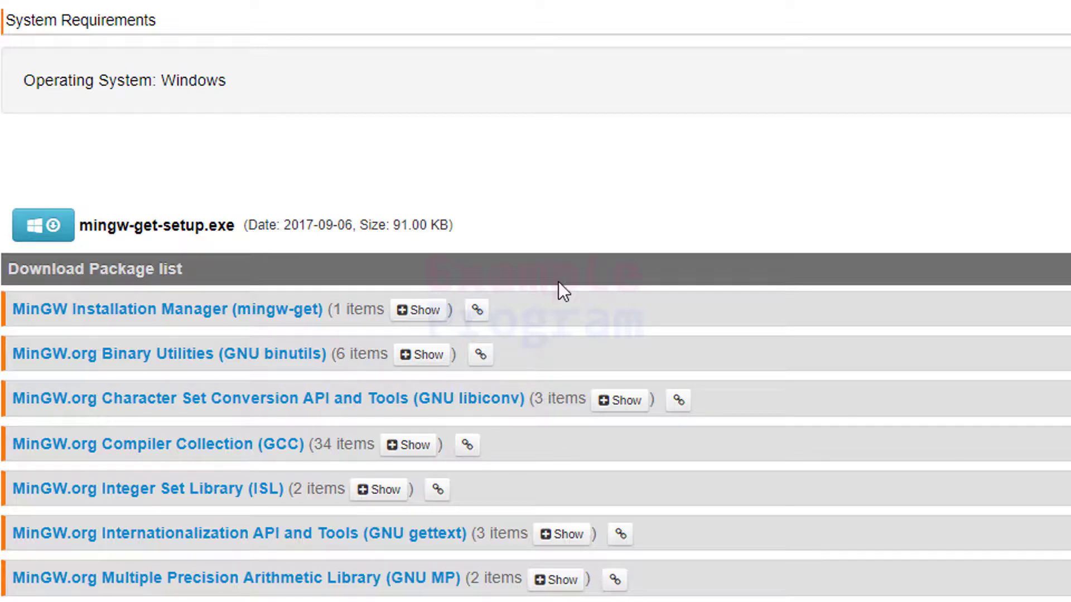
scroll(785, 271, "down", 2)
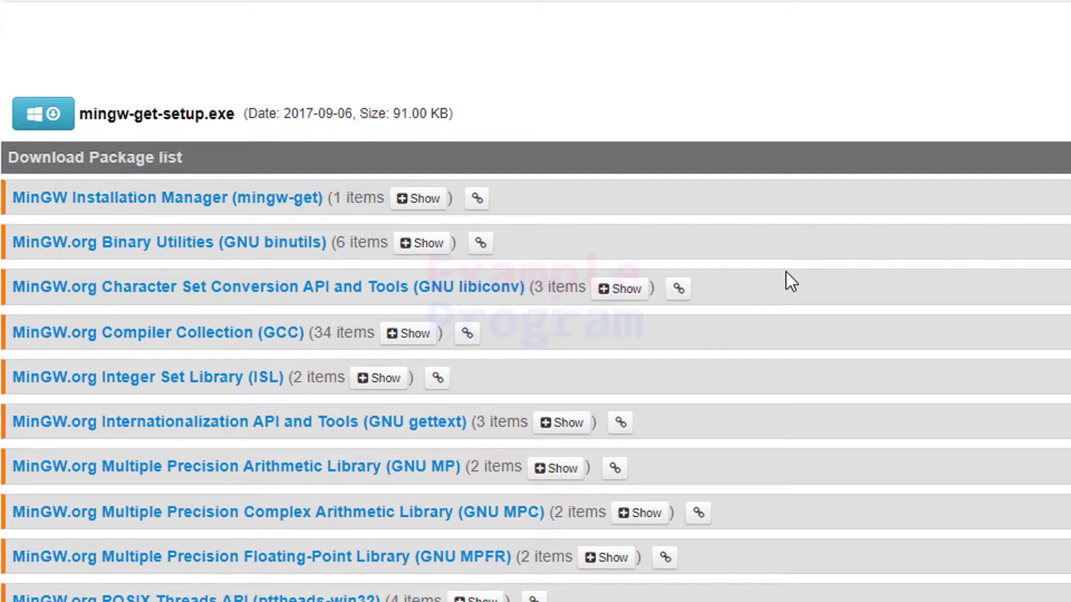
left_click(45, 115)
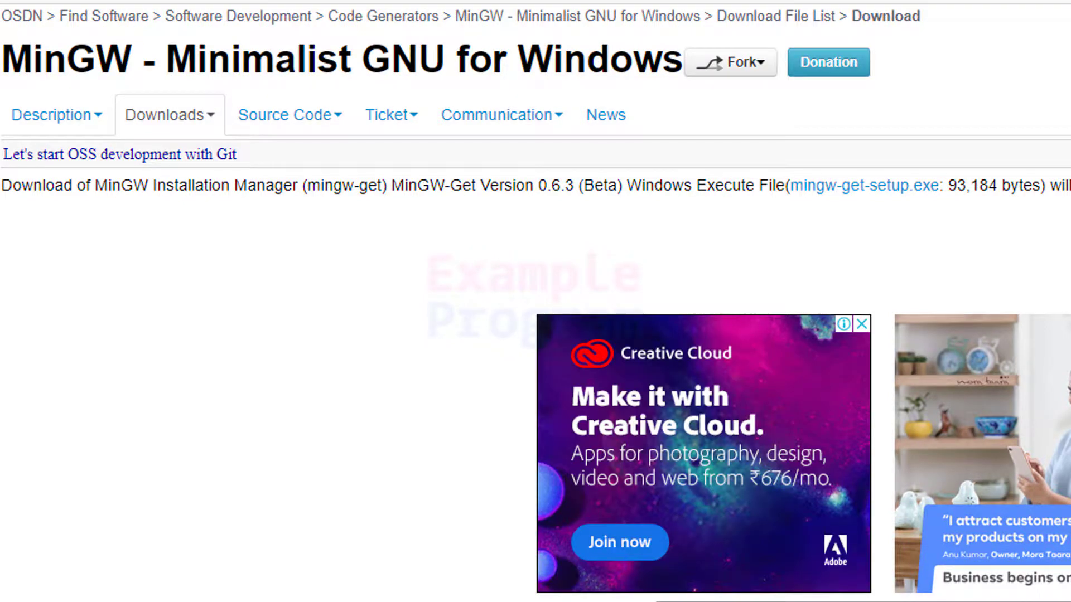
Step: Show the downloaded mingw-get-setup.exe in its folder from Chrome's downloads list (Ctrl+J)
key("ctrl+j")
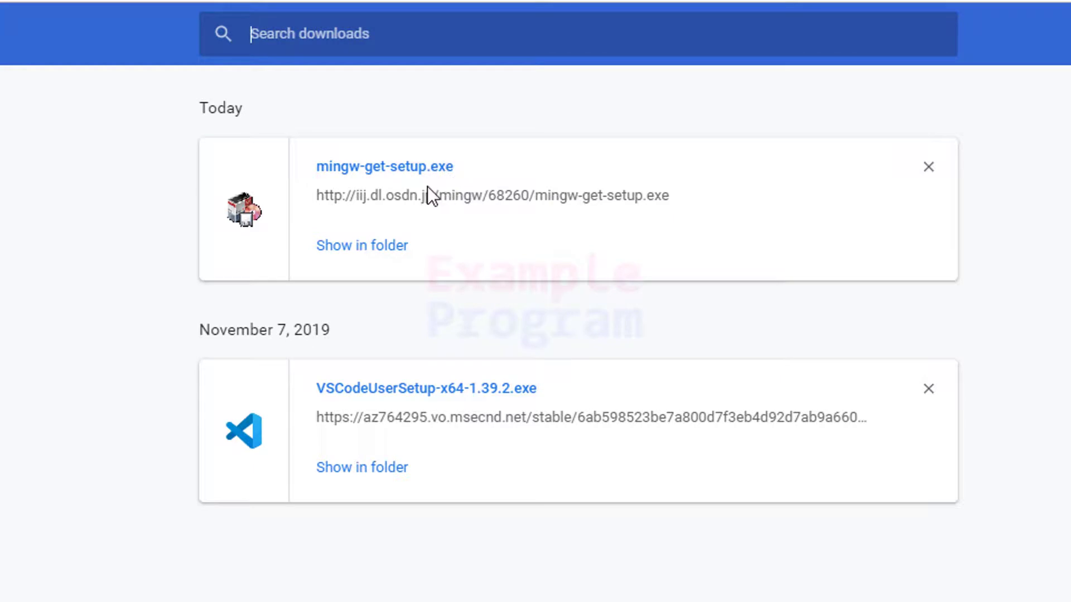
left_click(384, 252)
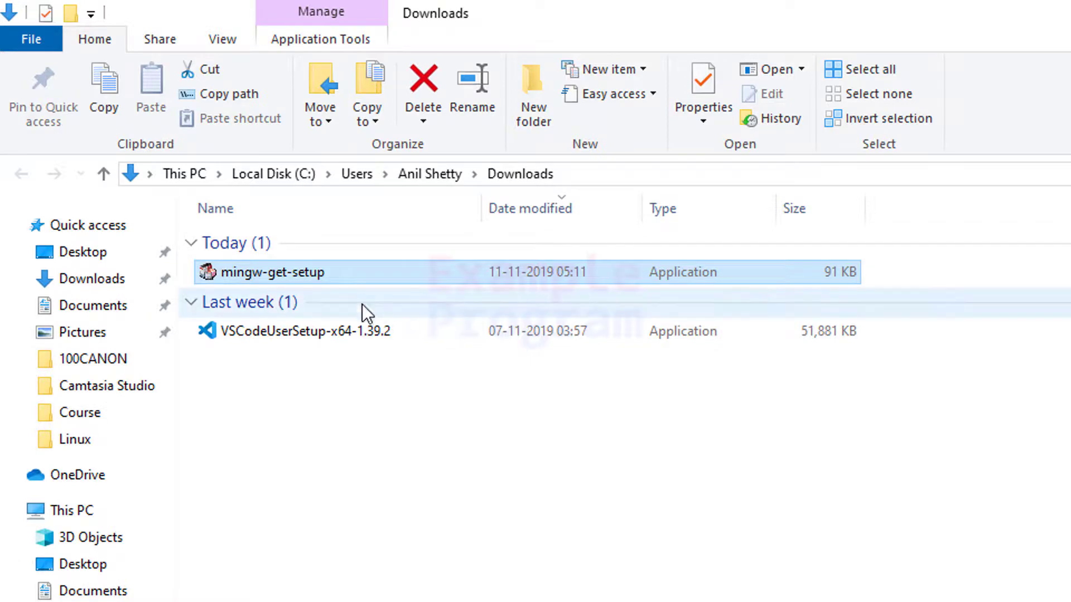
Step: Run mingw-get-setup from the Downloads folder
double_click(507, 272)
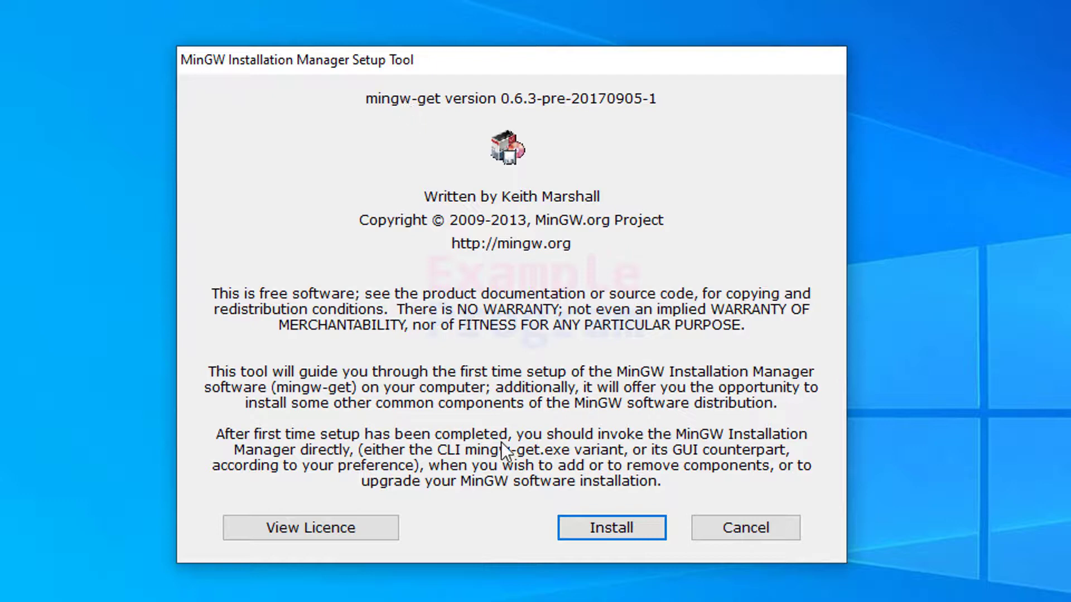
Step: Install the manager to C:\MinGW with default options, continuing once setup reaches 100%
left_click(637, 526)
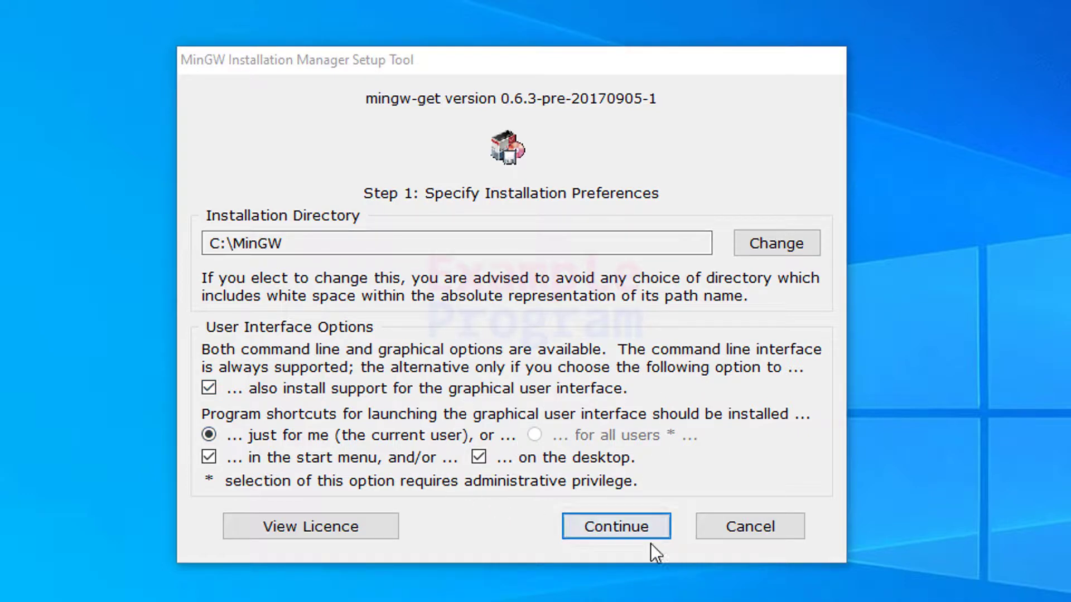
left_click(641, 522)
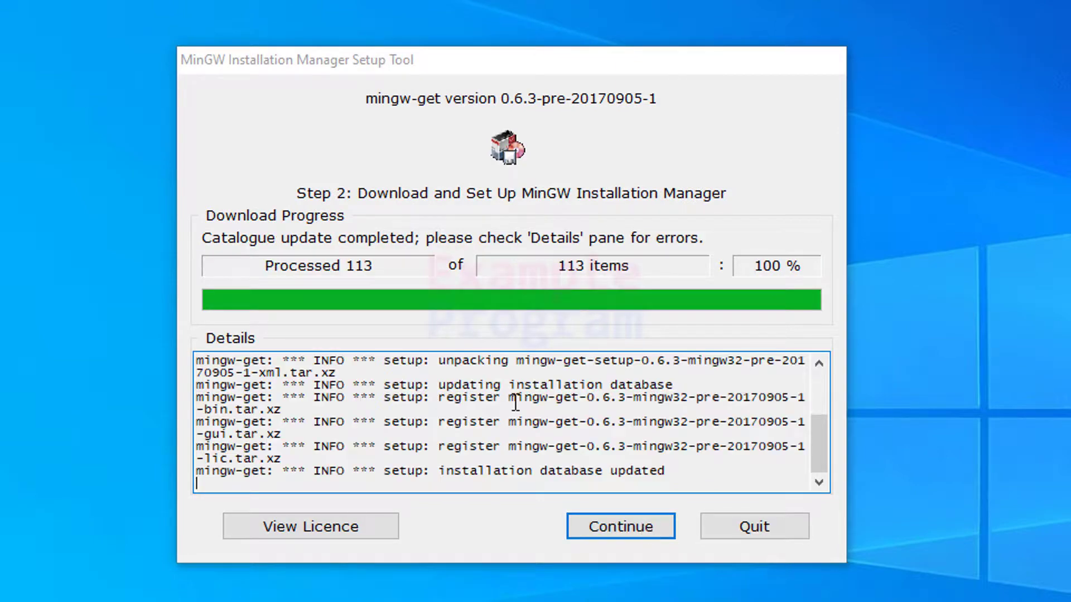
left_click(648, 532)
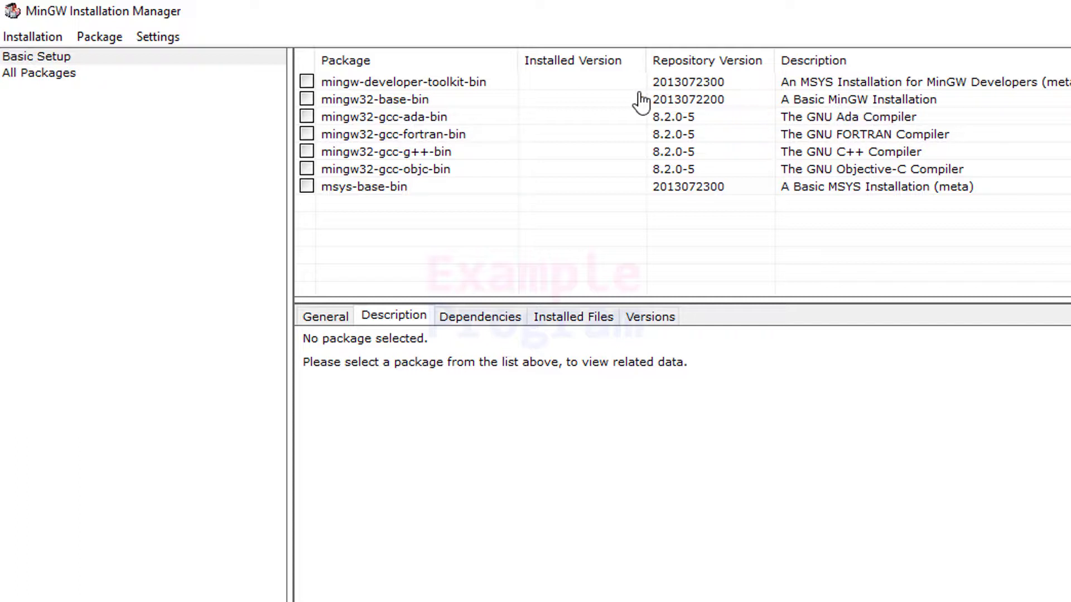
Step: Mark mingw32-base-bin for installation after viewing its details
left_click(326, 101)
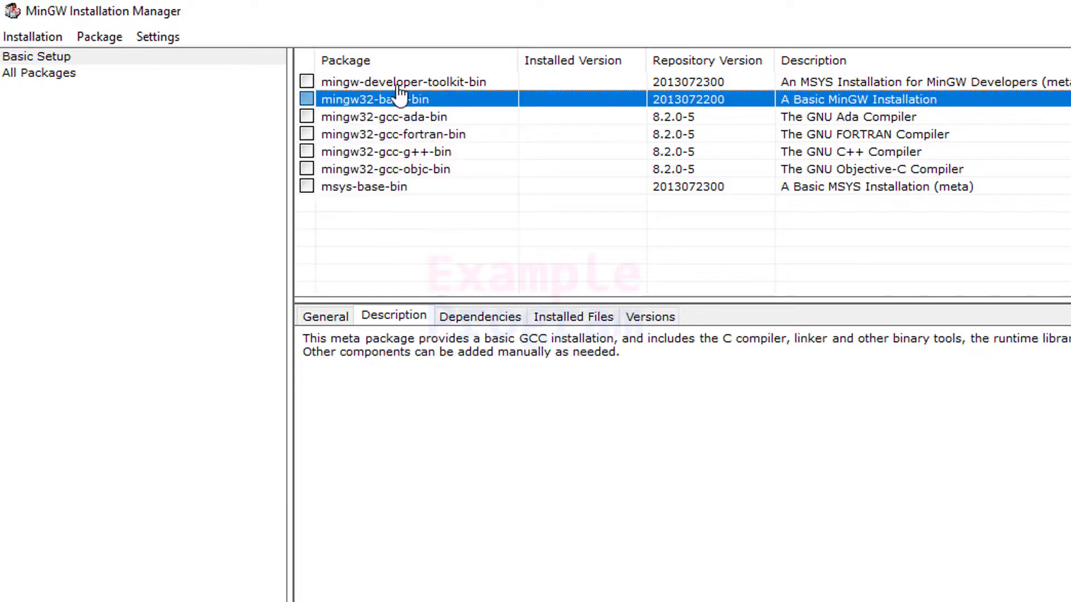
left_click(306, 100)
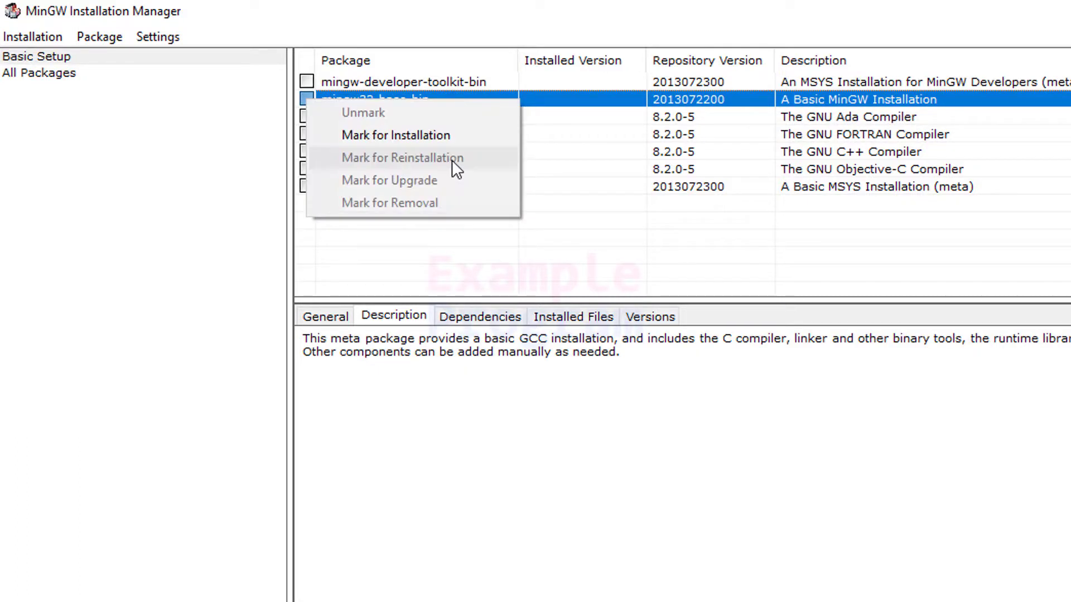
left_click(399, 137)
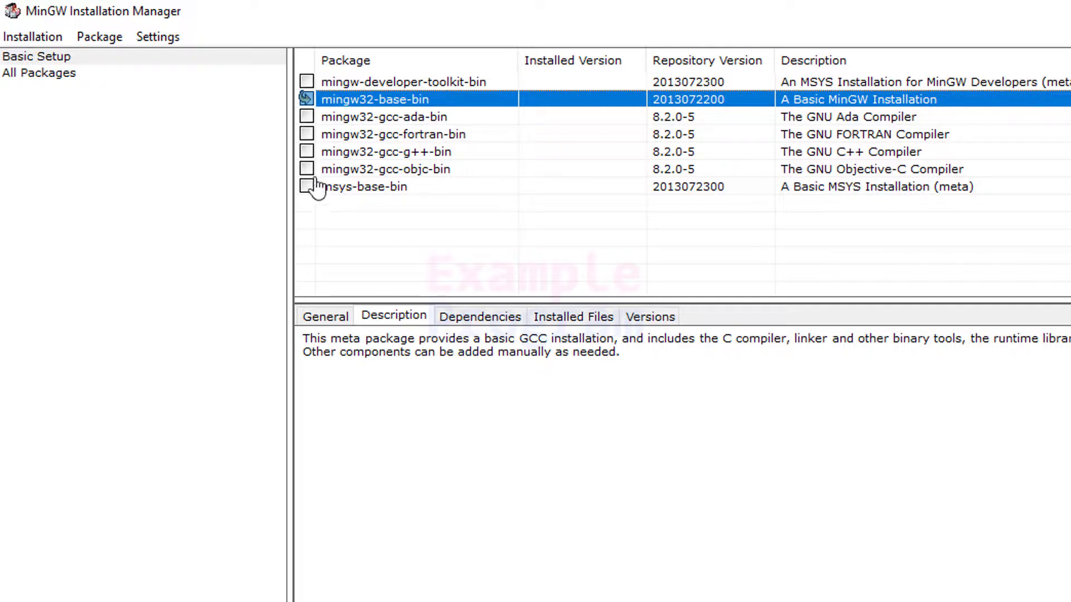
Step: Also mark mingw32-gcc-g++-bin and mingw32-gcc-objc-bin for installation
left_click(308, 154)
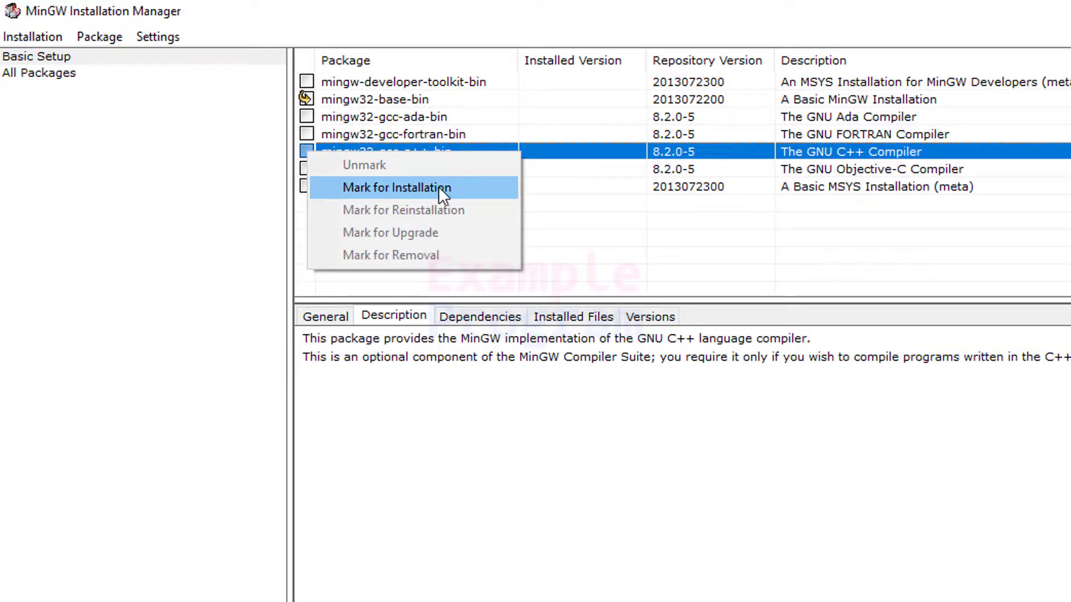
left_click(442, 189)
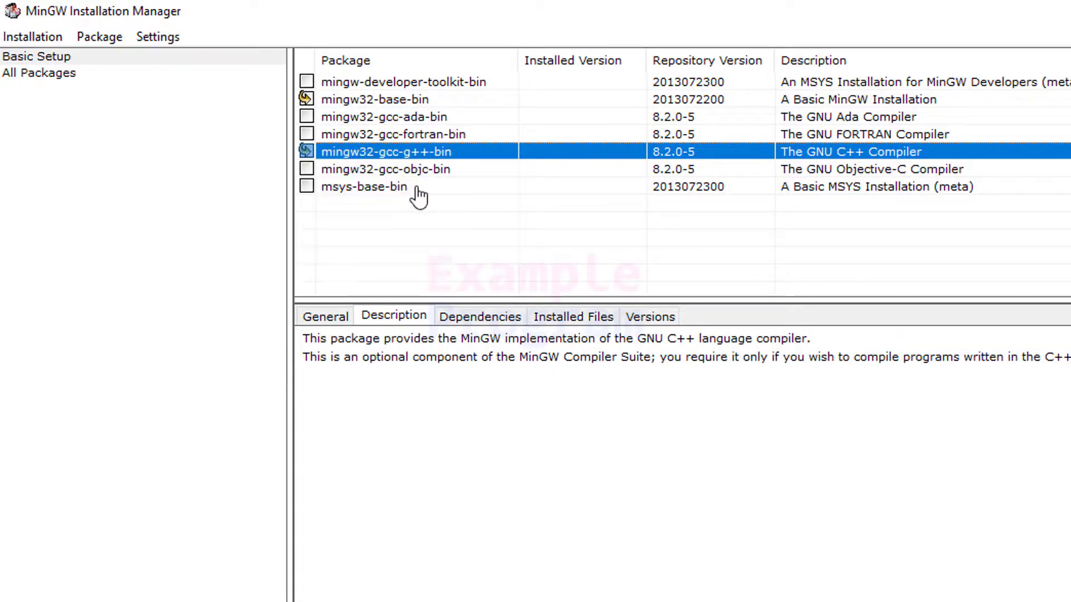
left_click(307, 170)
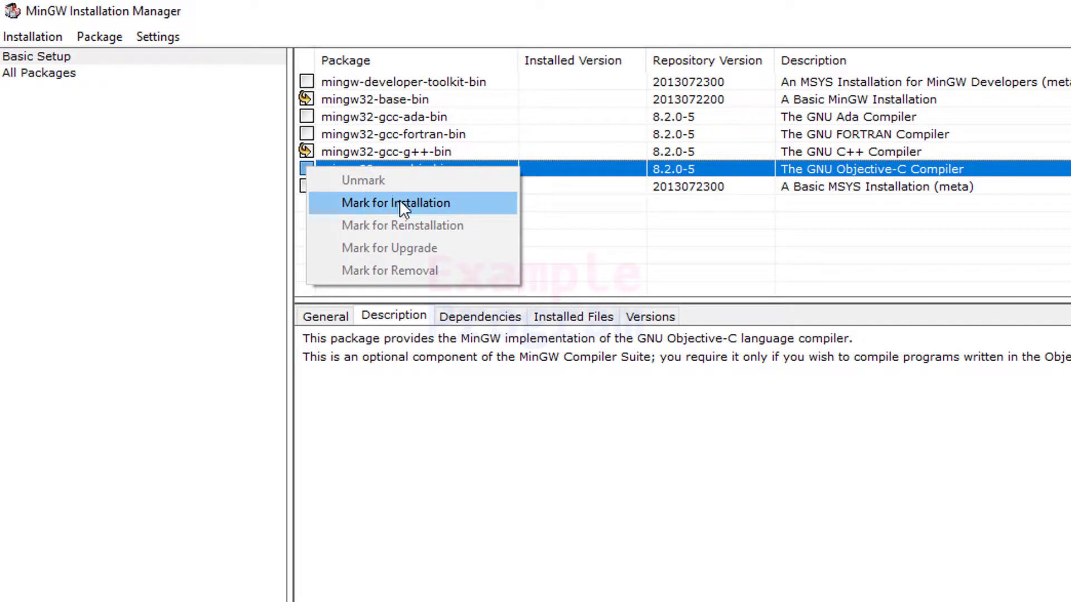
left_click(423, 203)
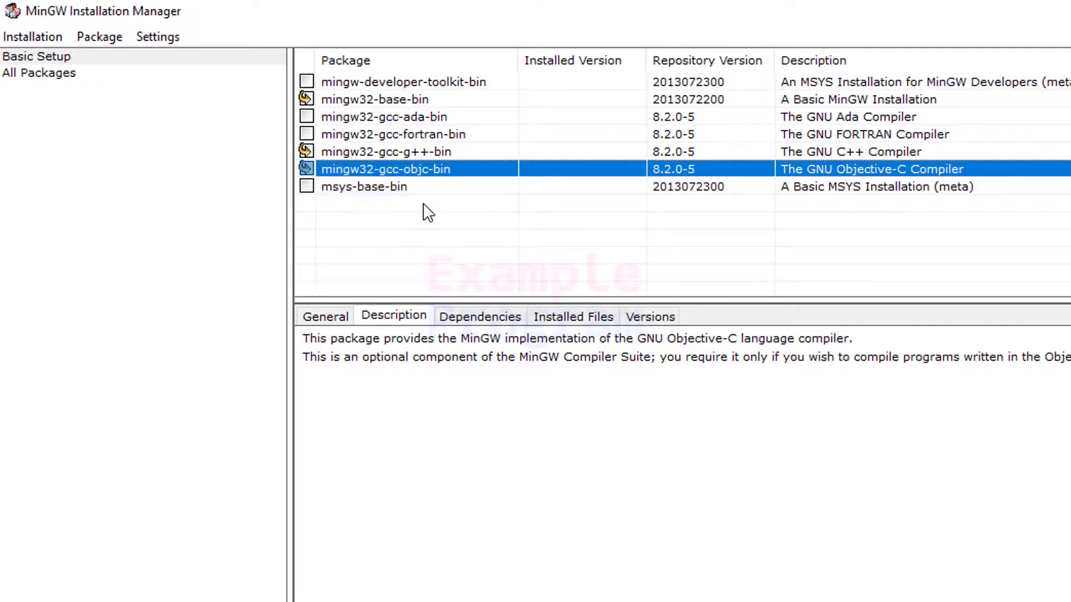
left_click(669, 101)
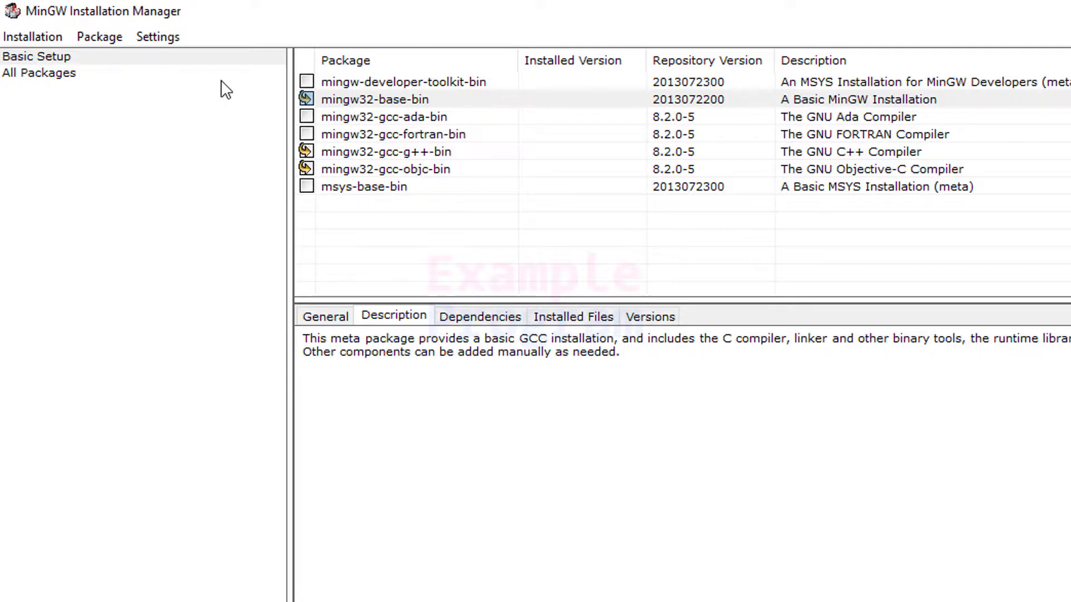
Step: Apply the scheduled changes to install the marked packages, then close the report and manager
left_click(43, 39)
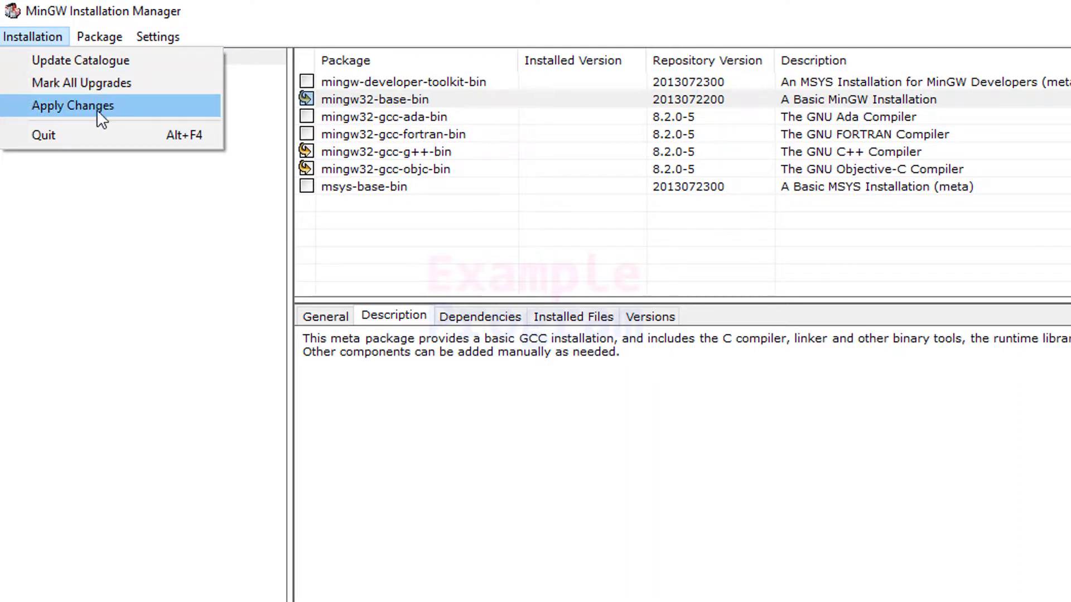
left_click(154, 109)
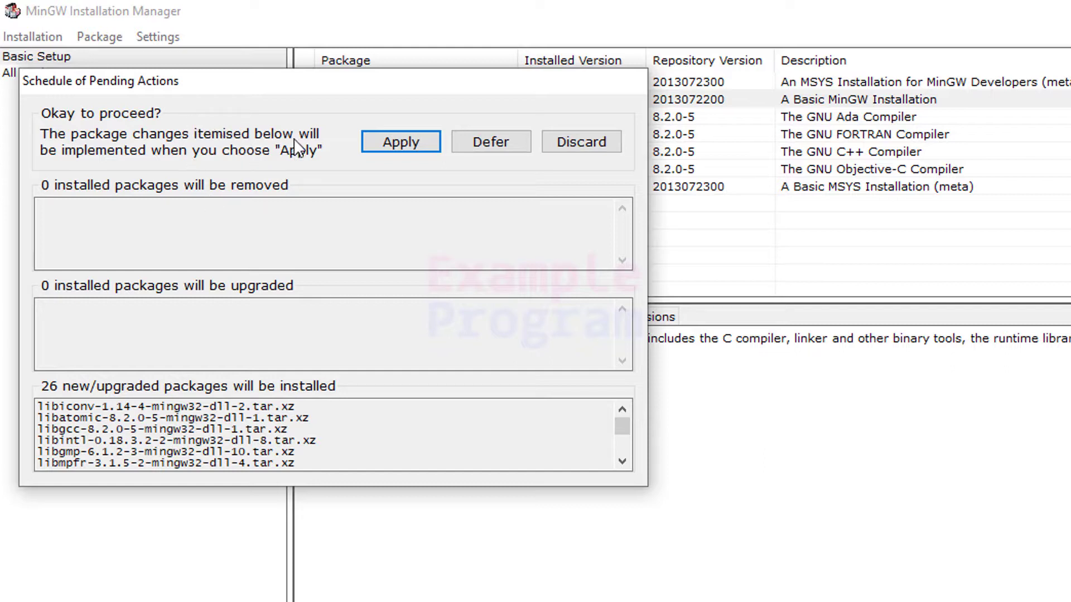
left_click(401, 144)
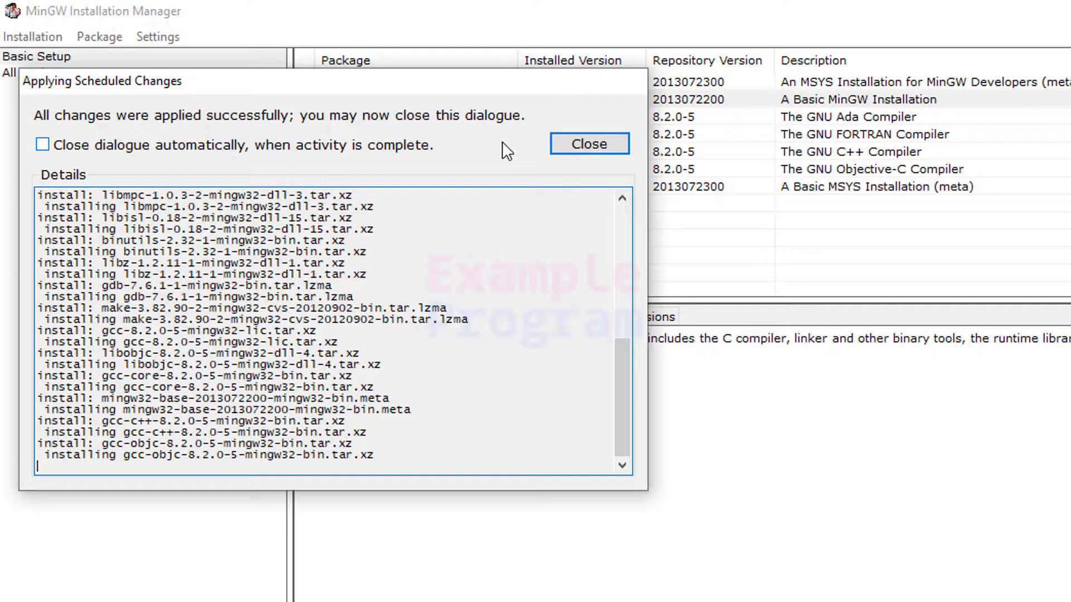
left_click(571, 142)
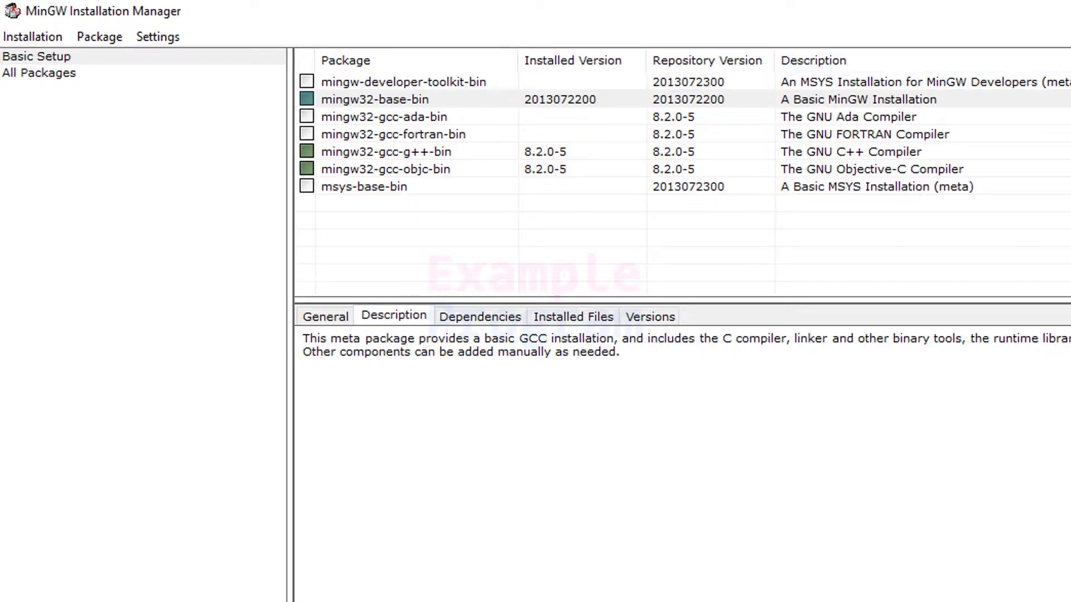
left_click(1054, 6)
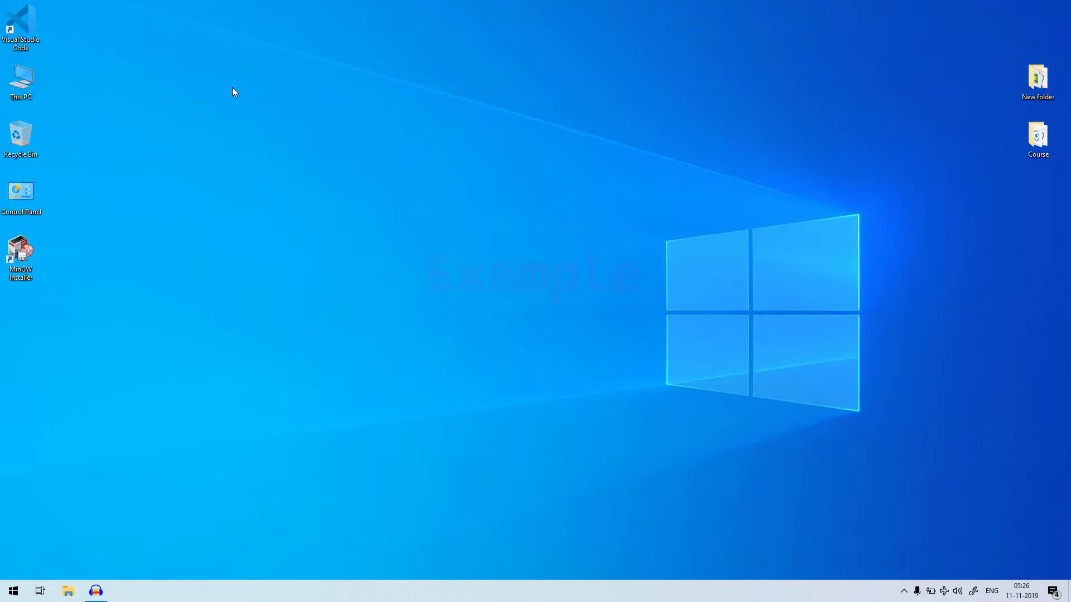
Step: Browse to C:\MinGW\bin in File Explorer and copy its path from the address bar
double_click(24, 77)
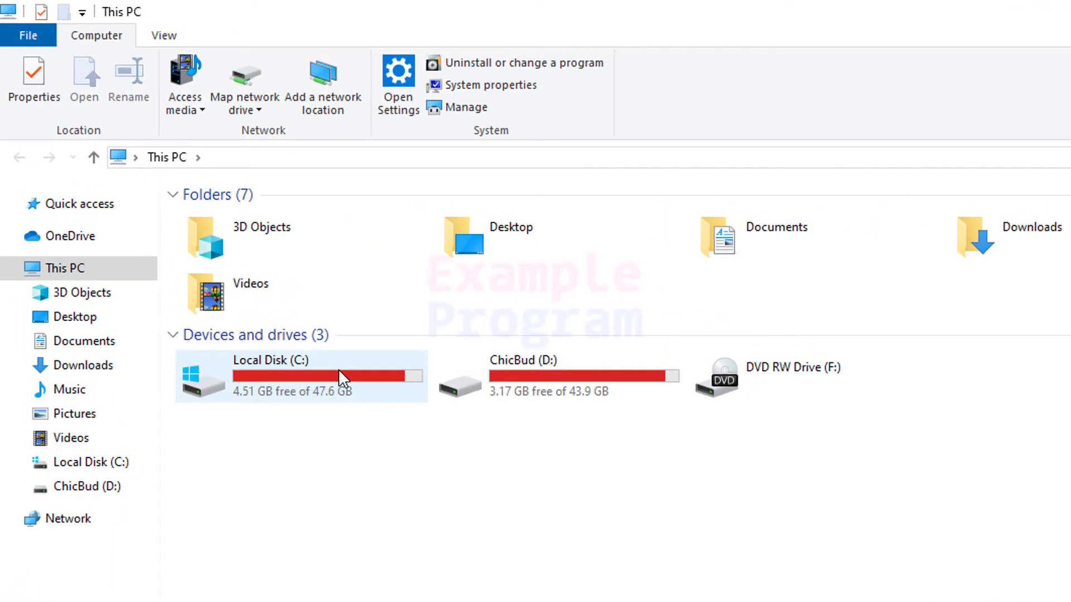
double_click(339, 369)
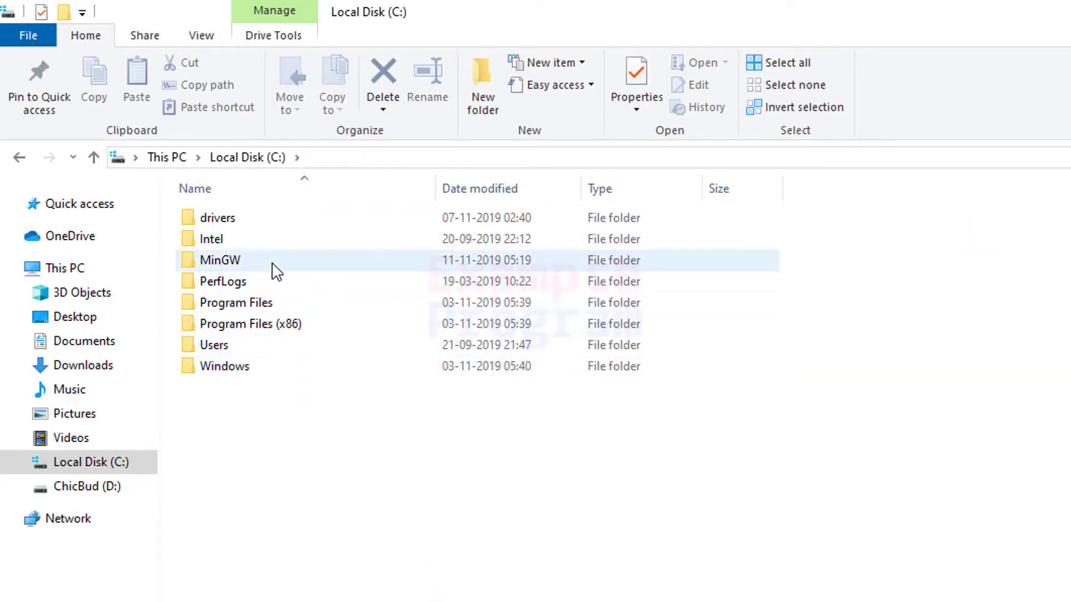
double_click(304, 262)
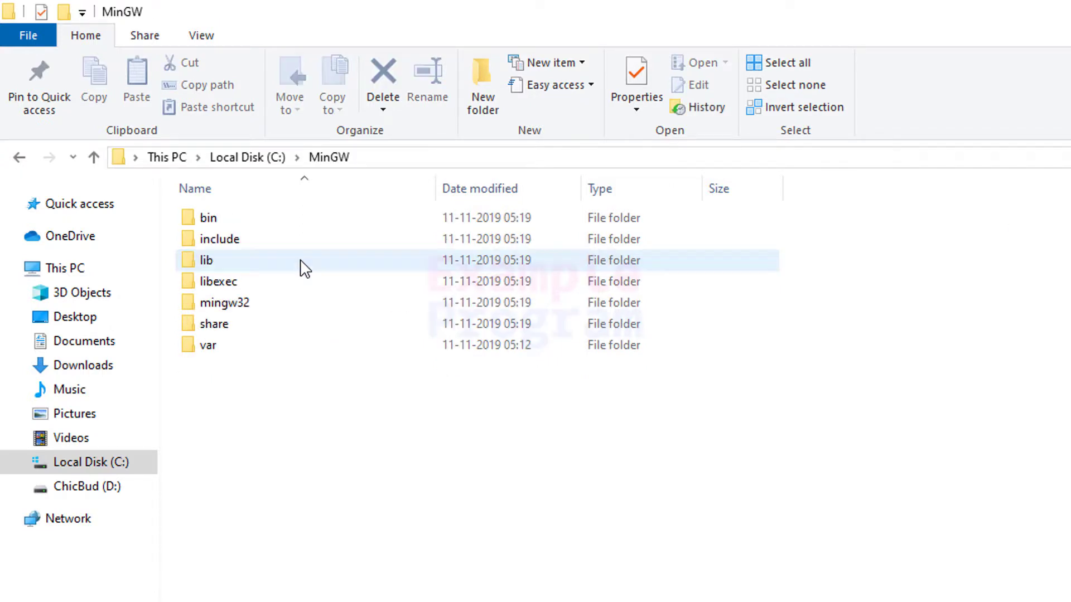
double_click(317, 226)
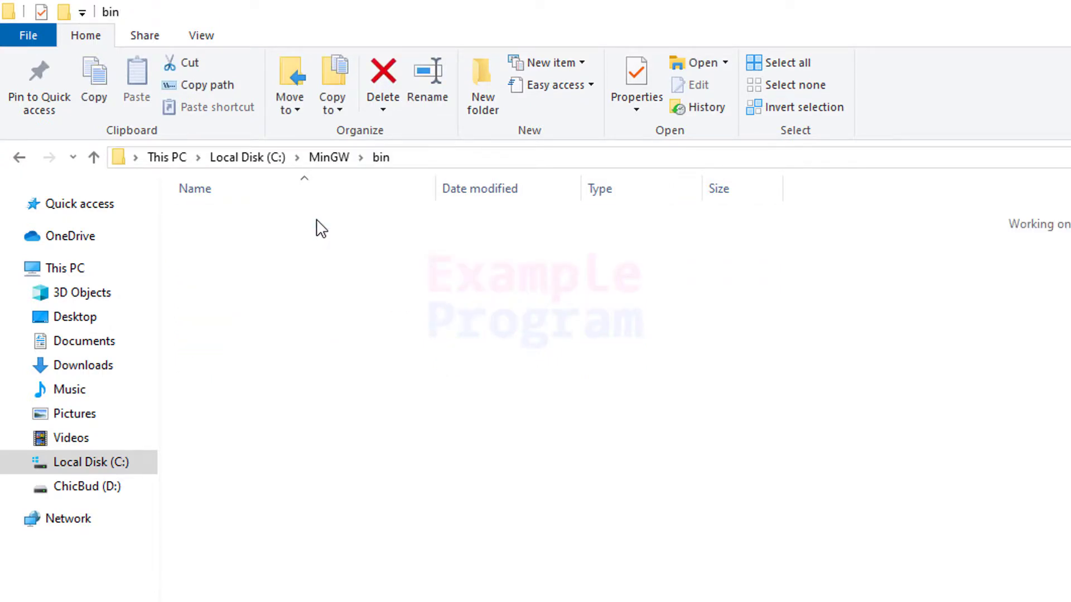
left_click(678, 161)
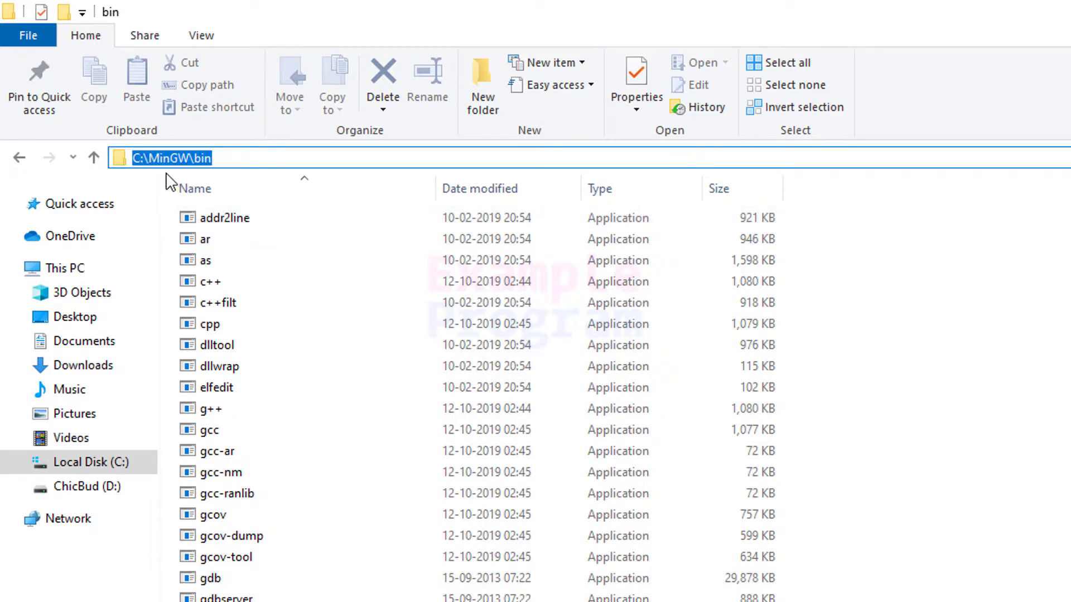
right_click(179, 159)
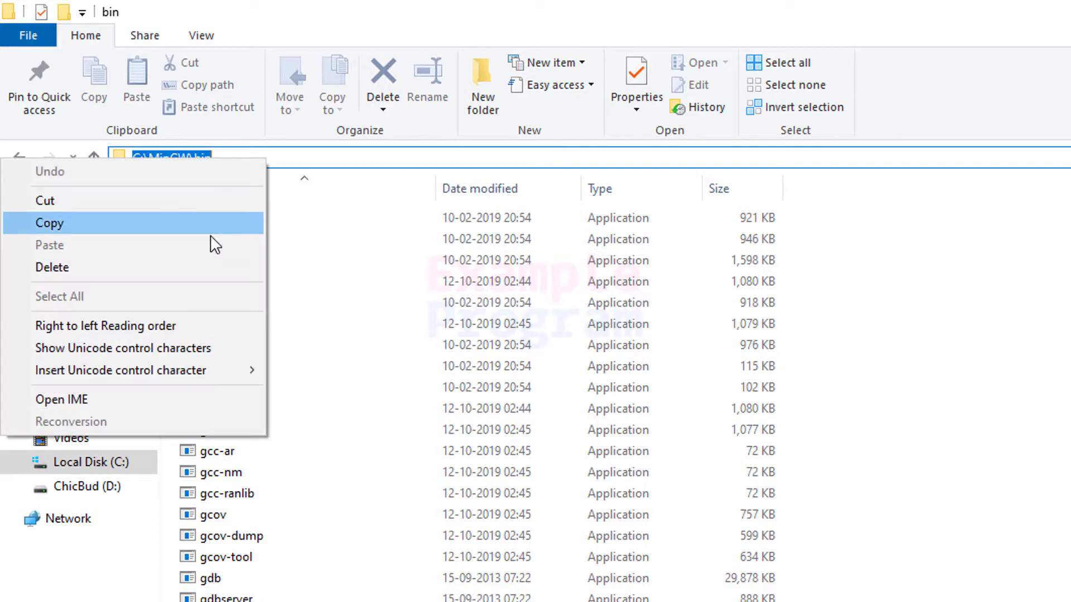
left_click(164, 227)
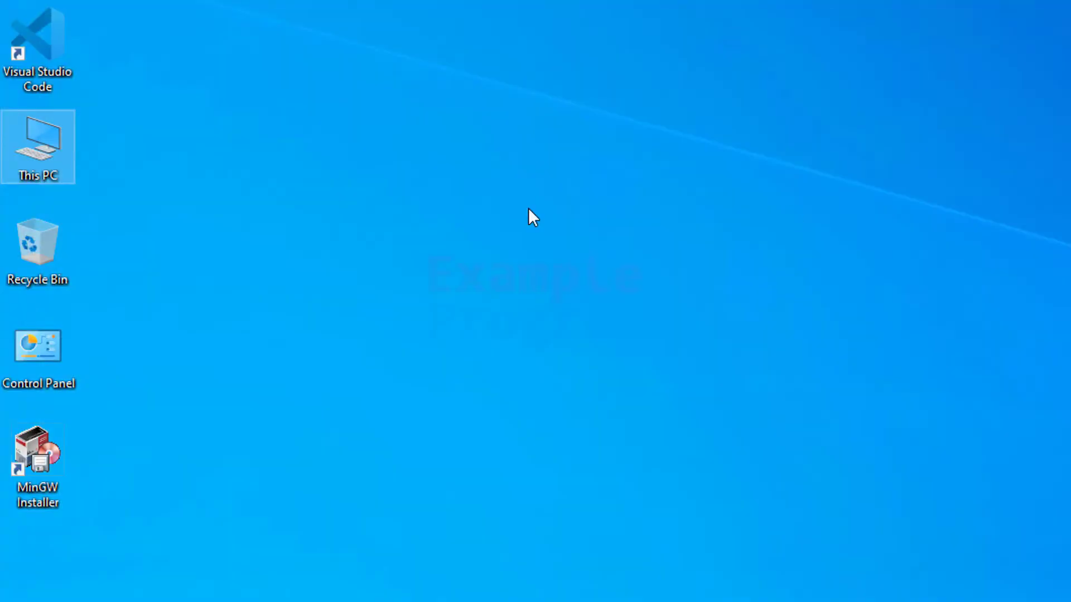
Step: Open Advanced system settings from This PC's Properties page
double_click(41, 162)
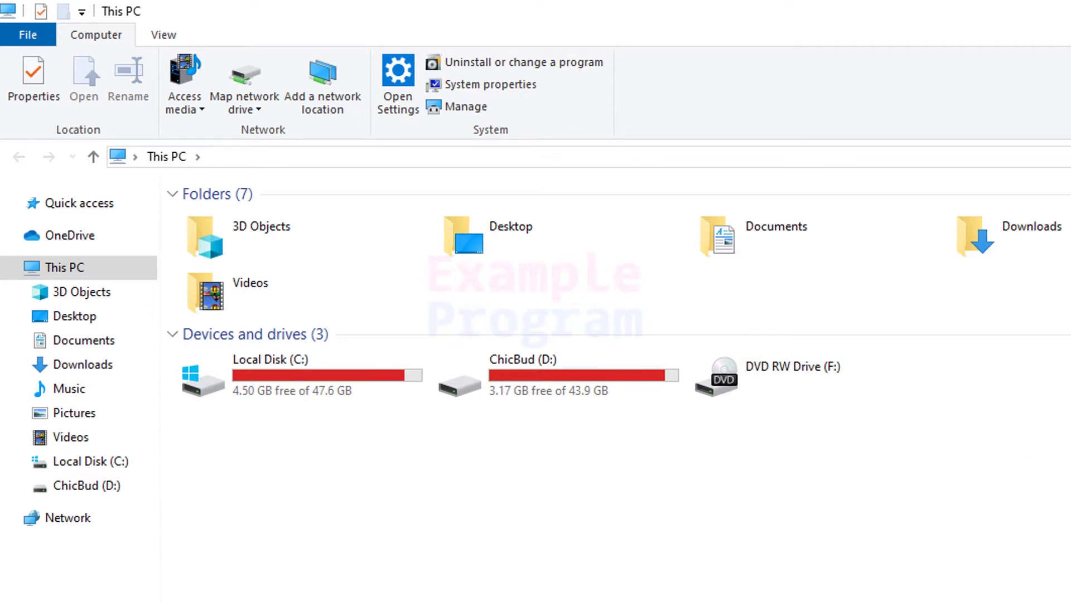
right_click(1070, 411)
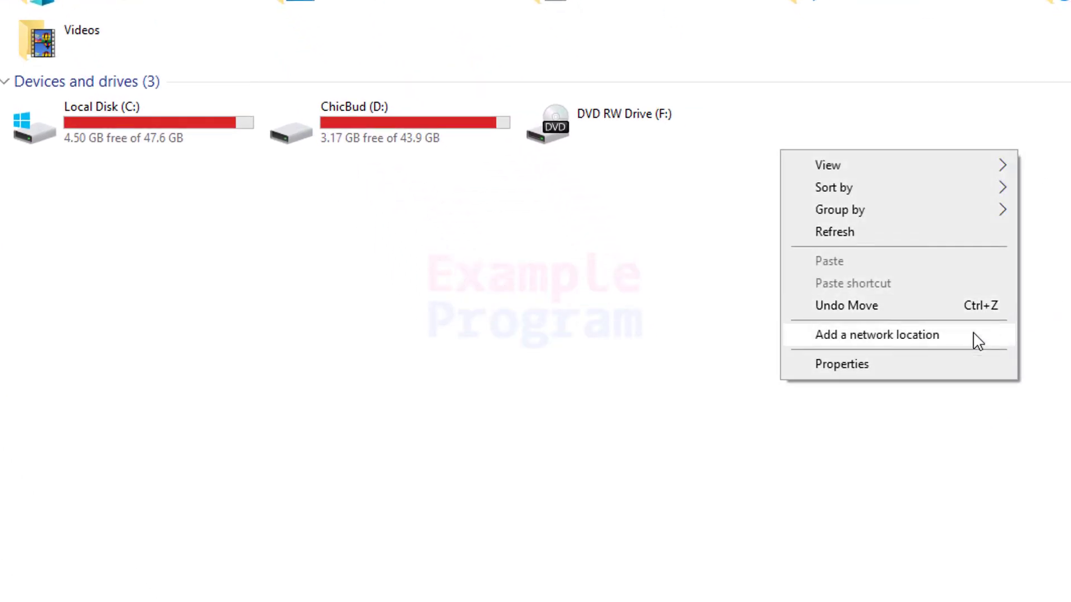
left_click(960, 366)
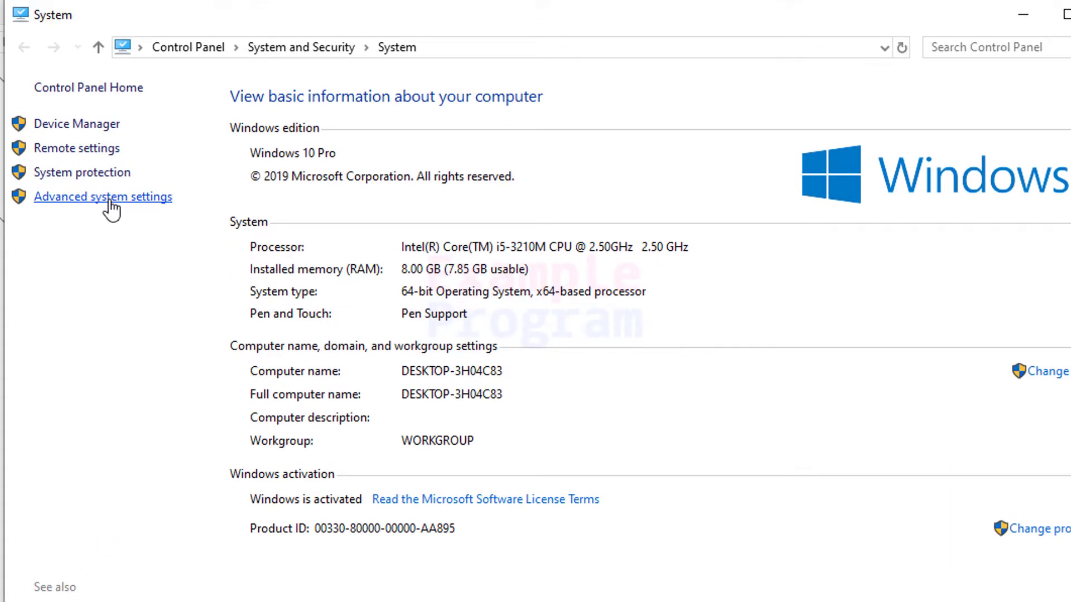
left_click(110, 201)
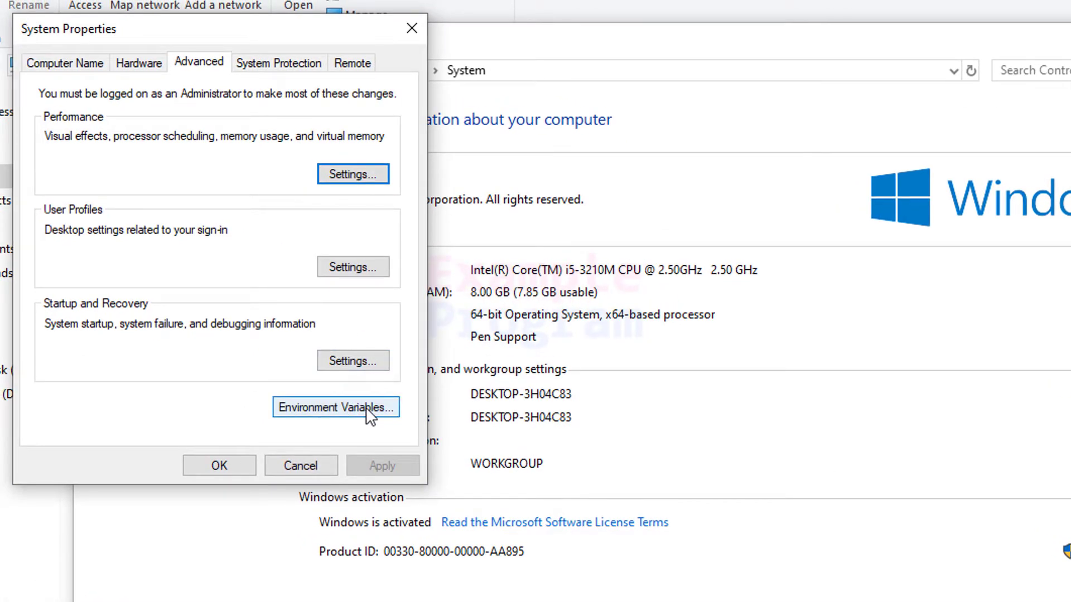
Step: Add C:\MinGW\bin as a new entry in the System variables Path and save it
left_click(366, 409)
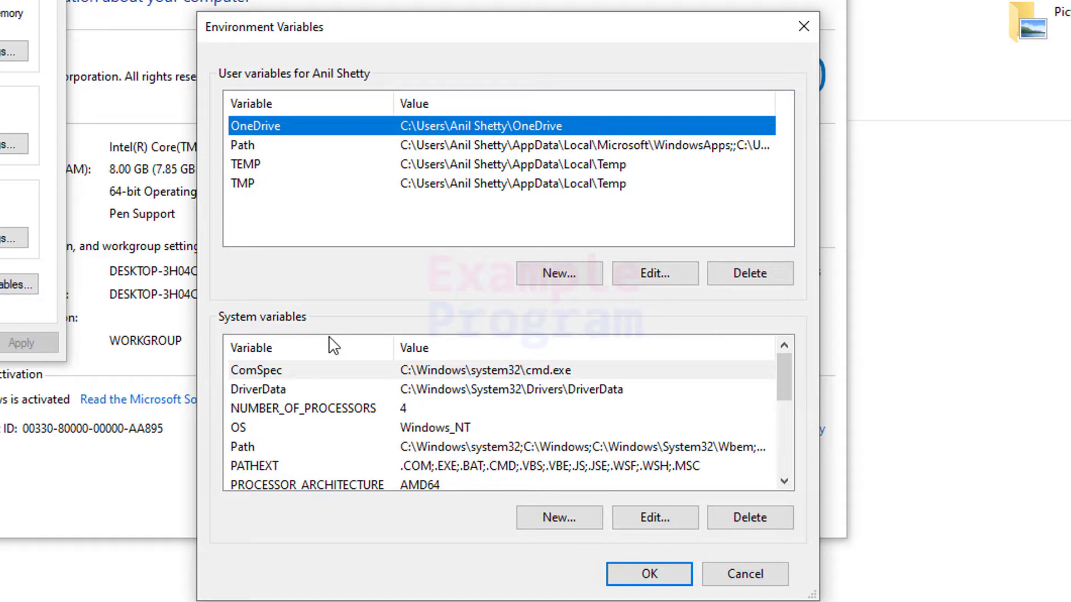
left_click(323, 430)
left_click(299, 449)
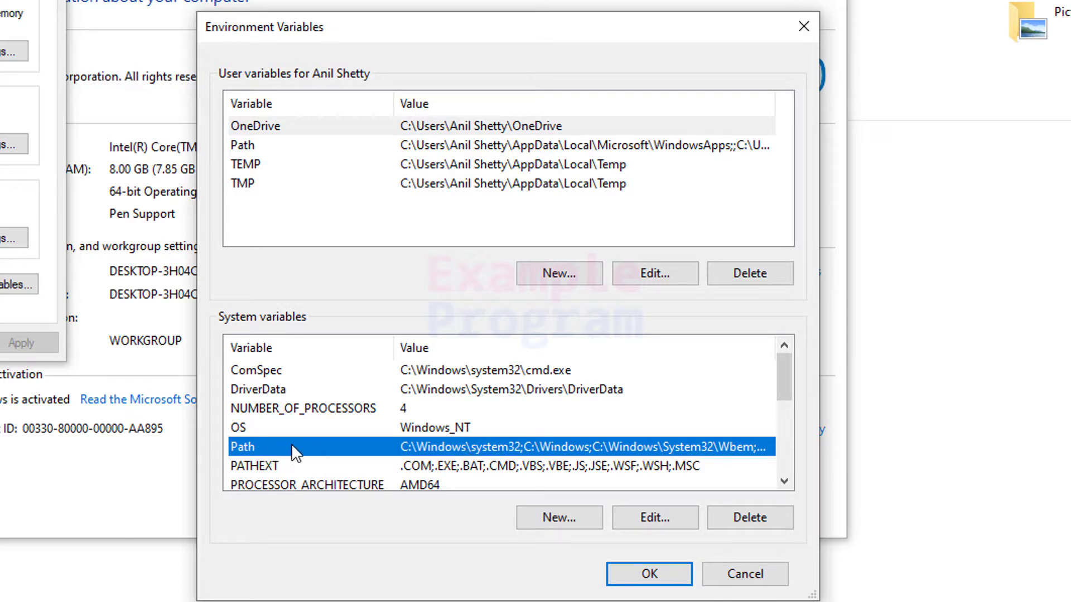
left_click(655, 518)
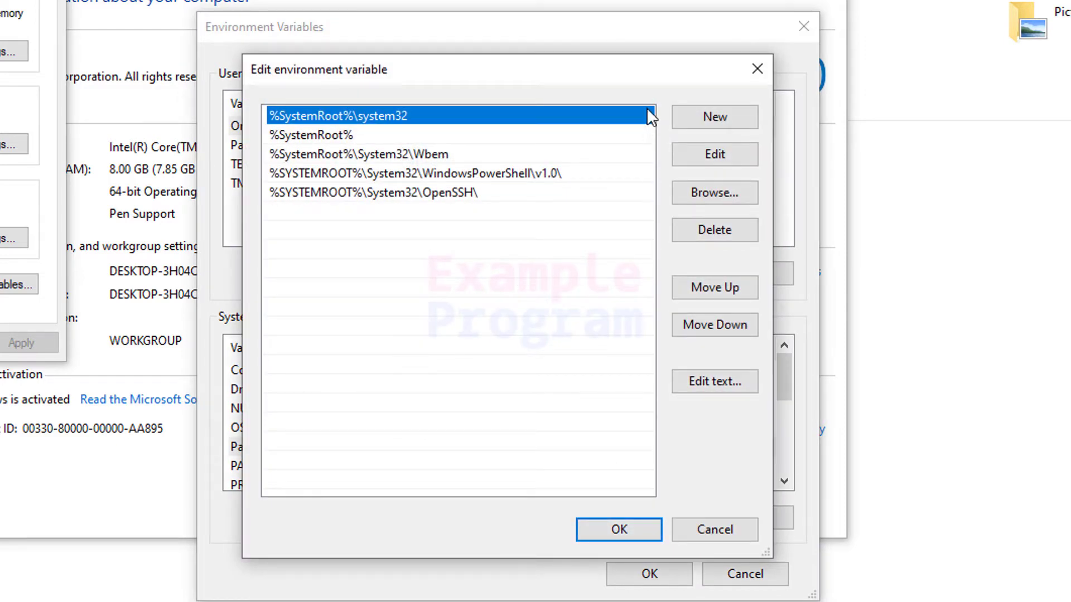
left_click(717, 119)
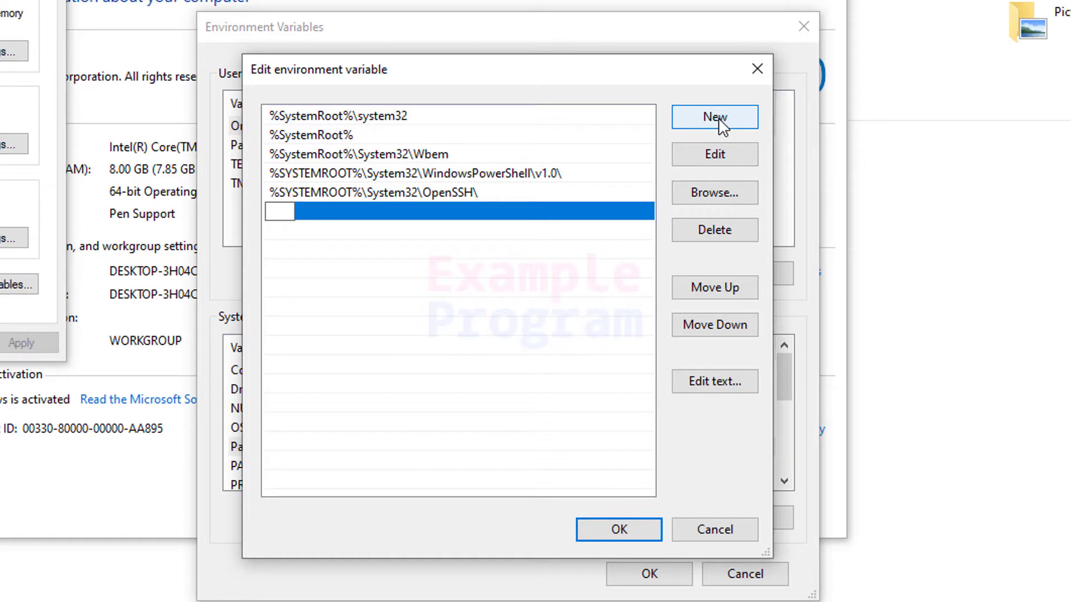
key("ctrl+v")
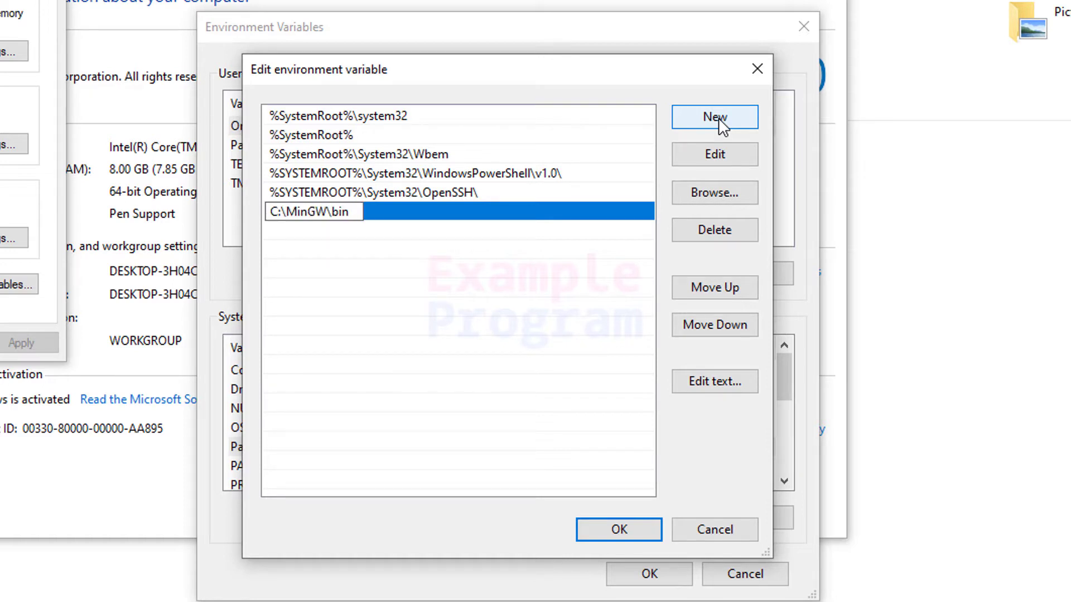
left_click(617, 274)
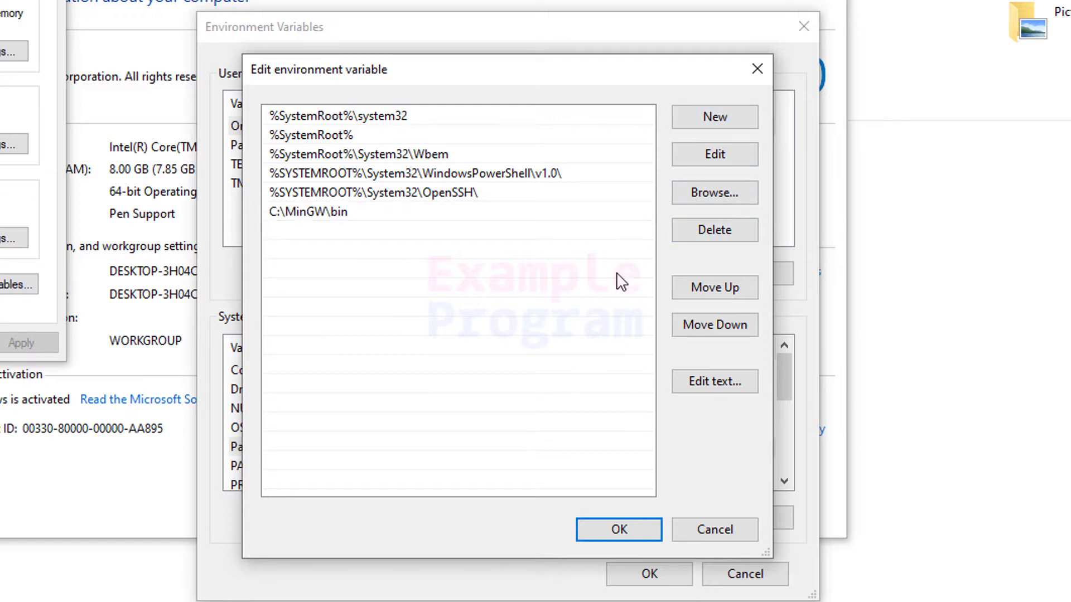
left_click(634, 523)
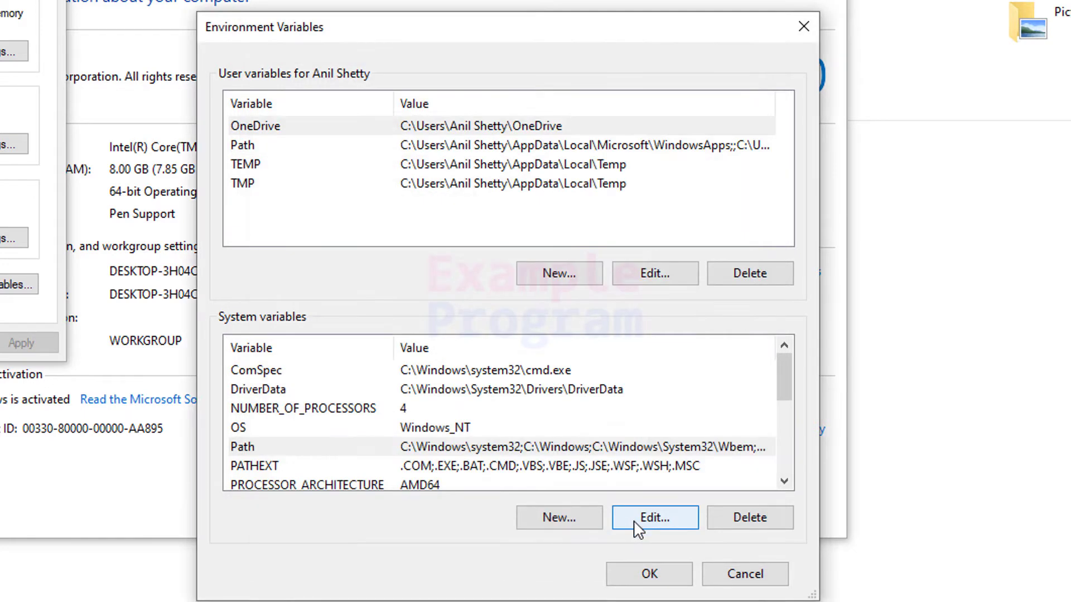
Step: Confirm Environment Variables and System Properties with OK, then close the System and This PC windows
left_click(648, 579)
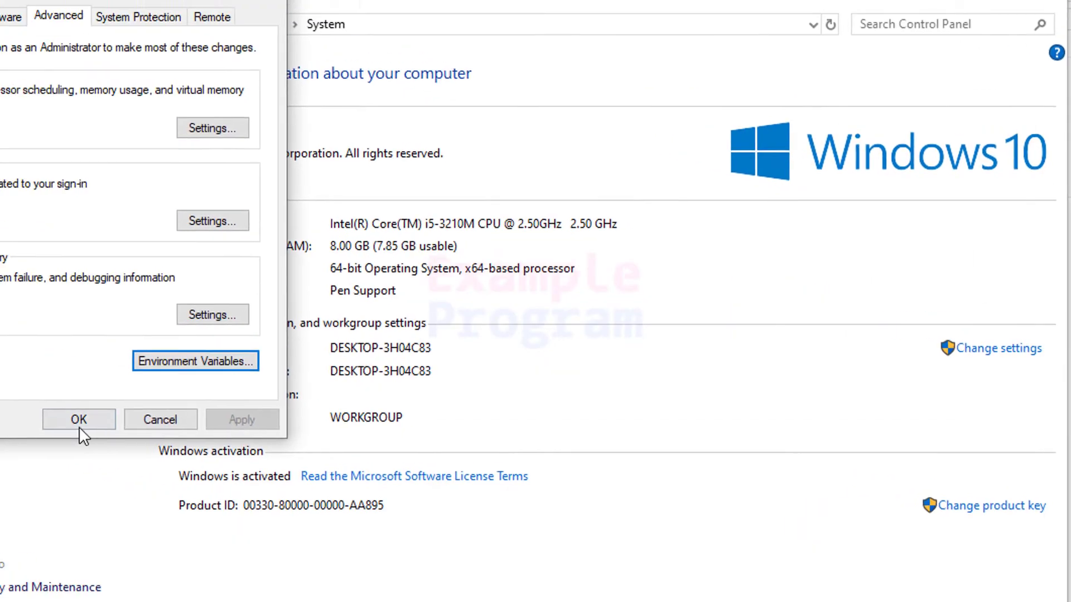
left_click(78, 425)
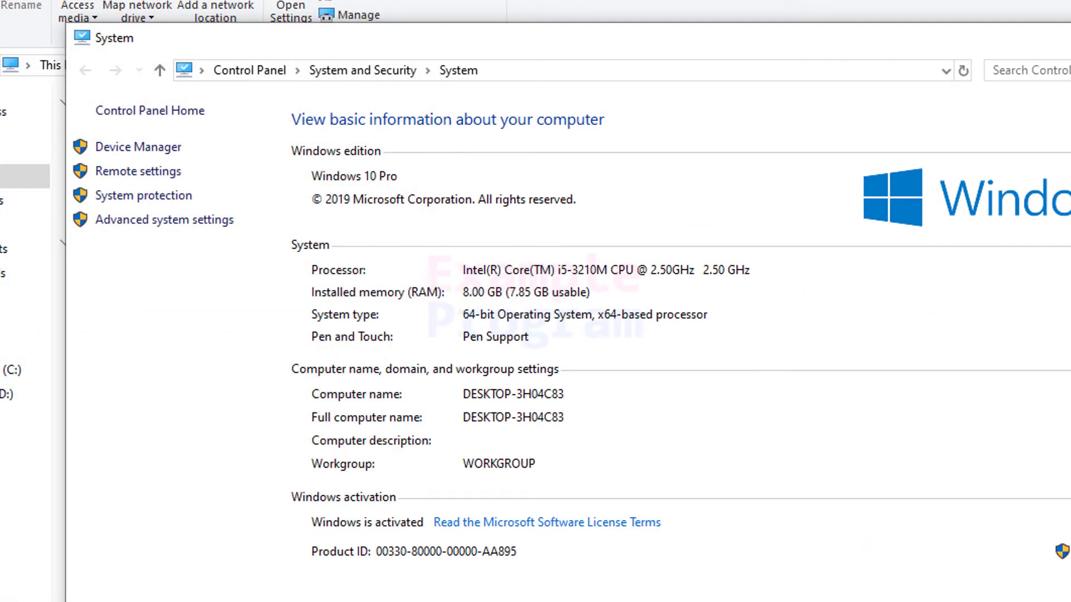
key("alt+F4")
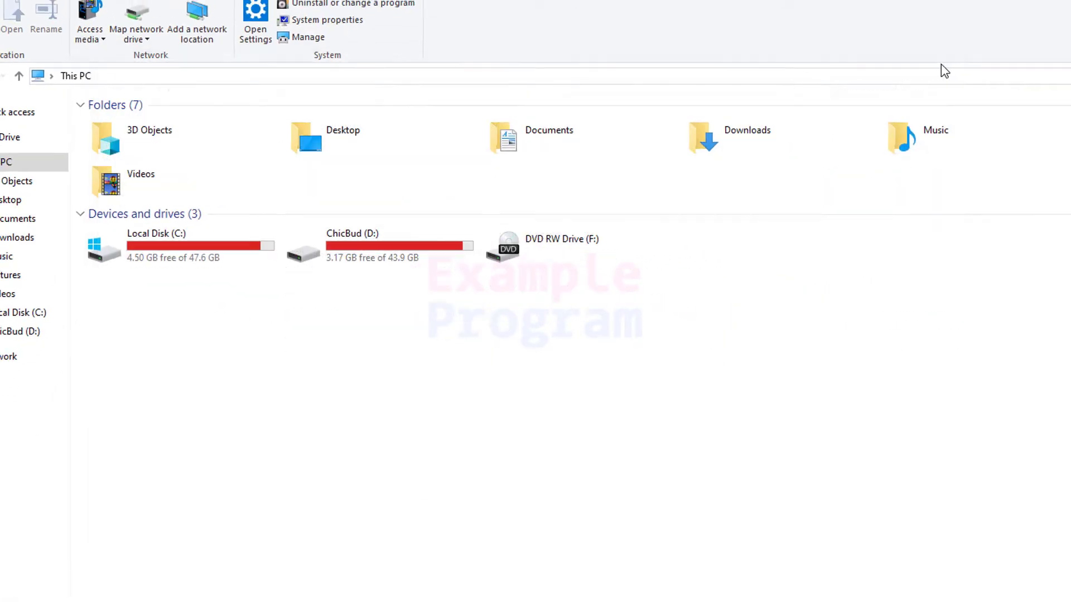
key("alt+F4")
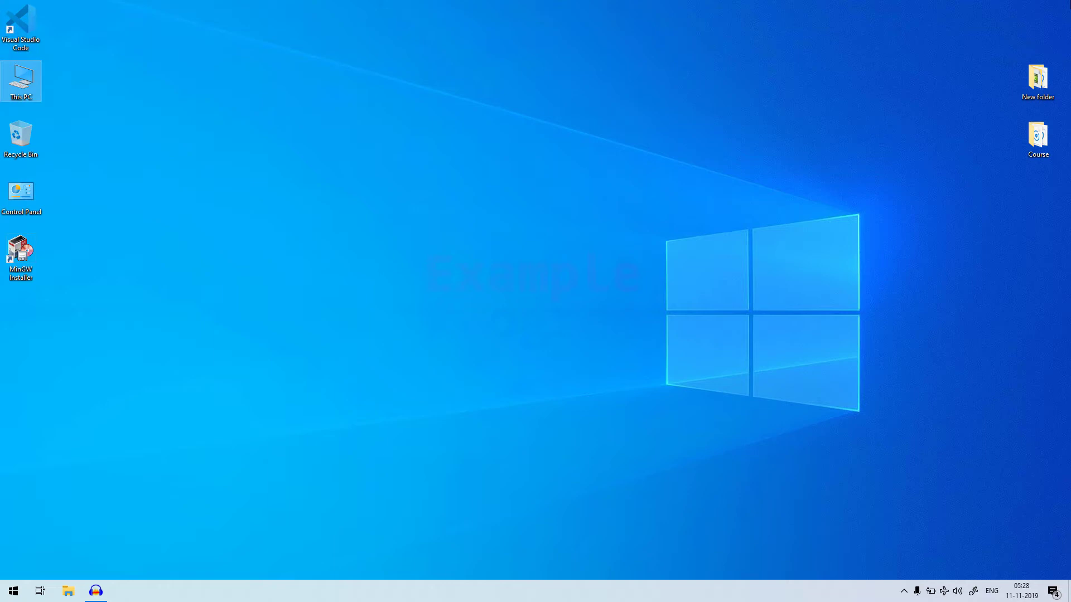
Step: Launch a Command Prompt console with the cmd command from Run
key("super+r")
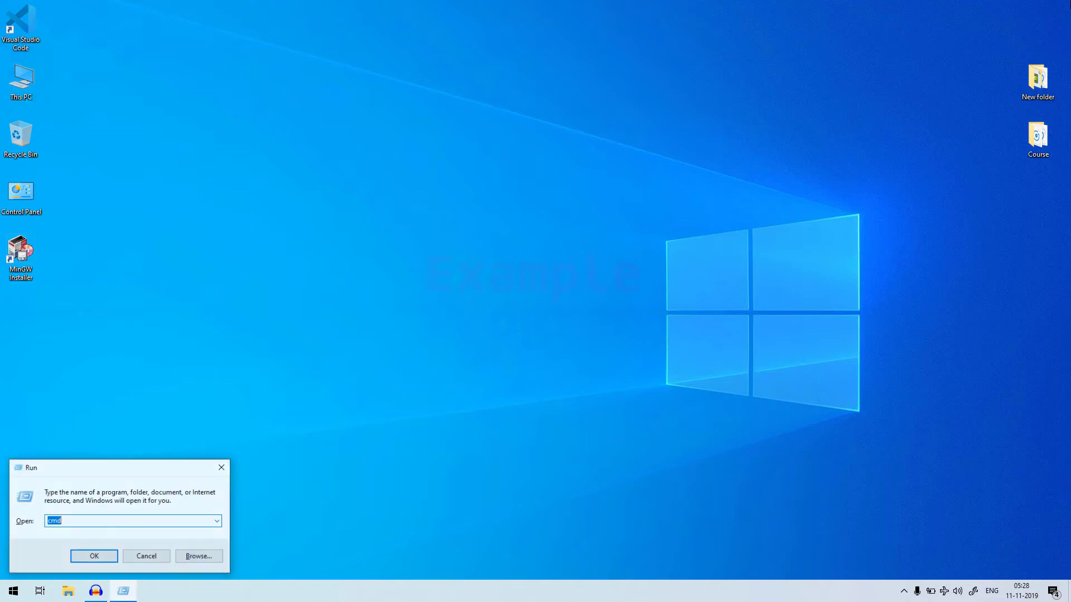
type("cmd")
key("Return")
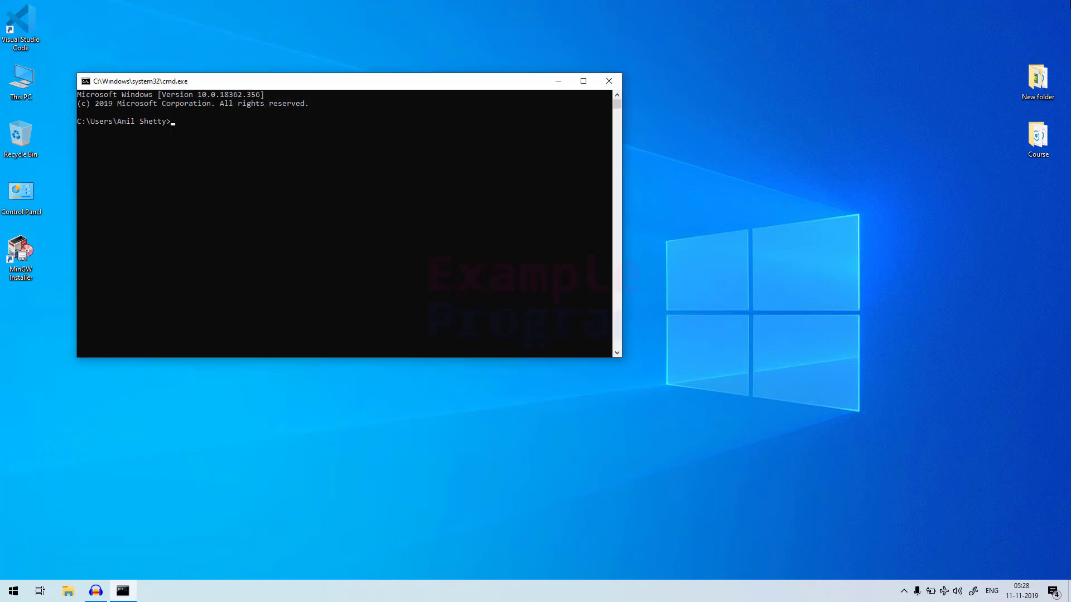
left_click(352, 243)
Step: Run gcc -version, then correct it to gcc --version to show GCC 8.2.0
type("gc")
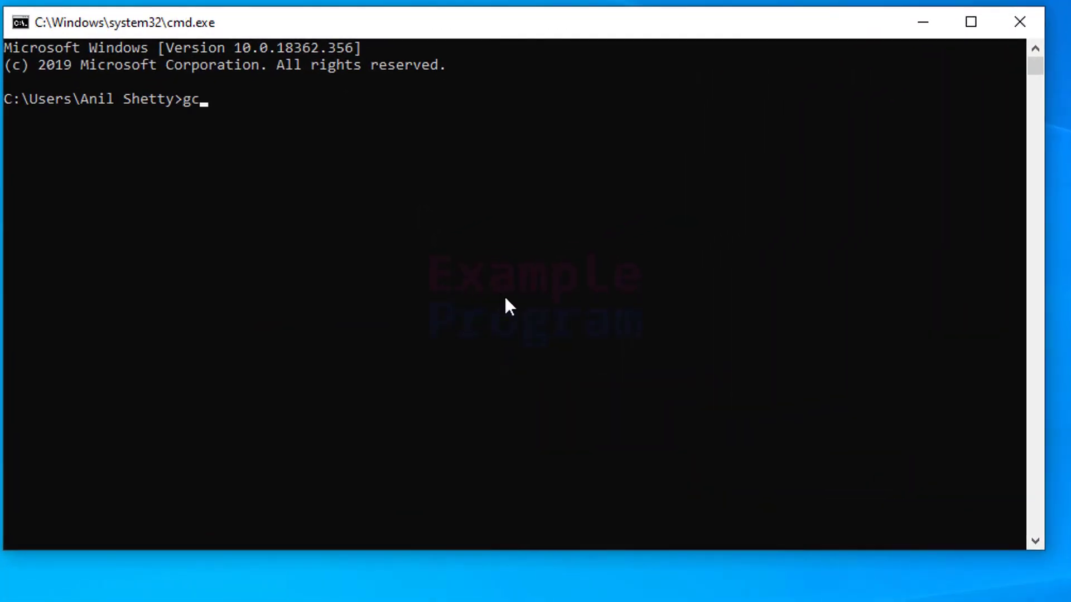
type("c -version")
key("Return")
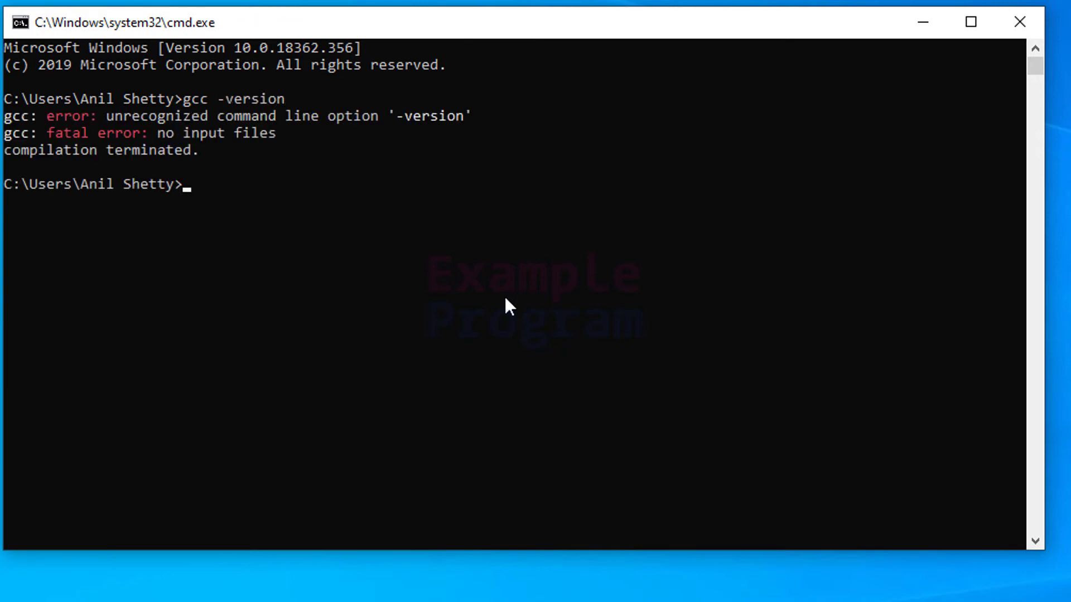
key("Up")
key("Left")
key("Left")
key("Left")
key("Left")
key("Left")
key("Left")
key("Left")
key("Left")
type("-")
key("Return")
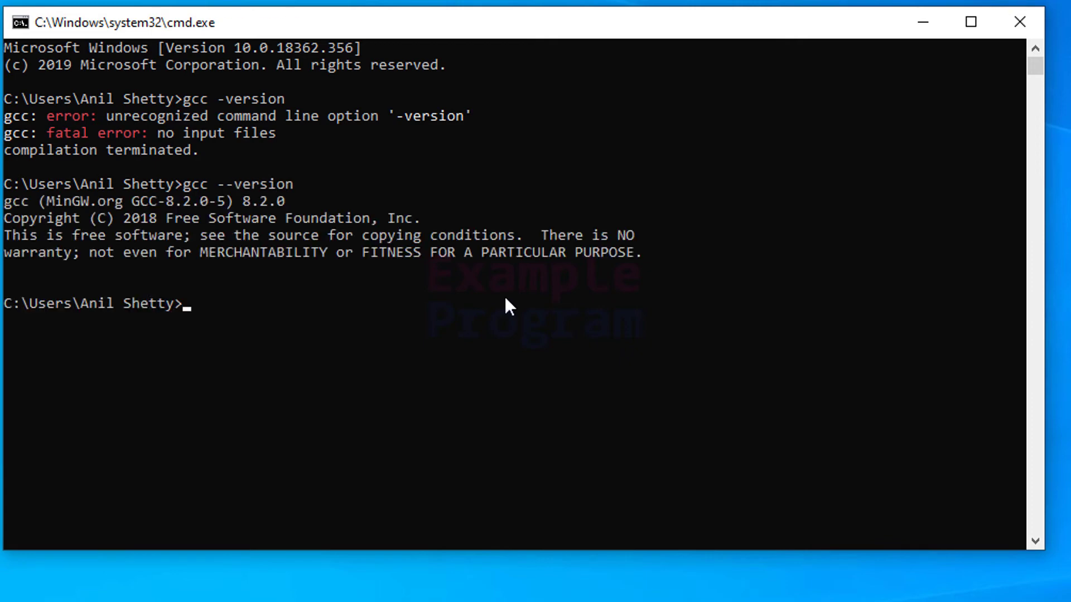